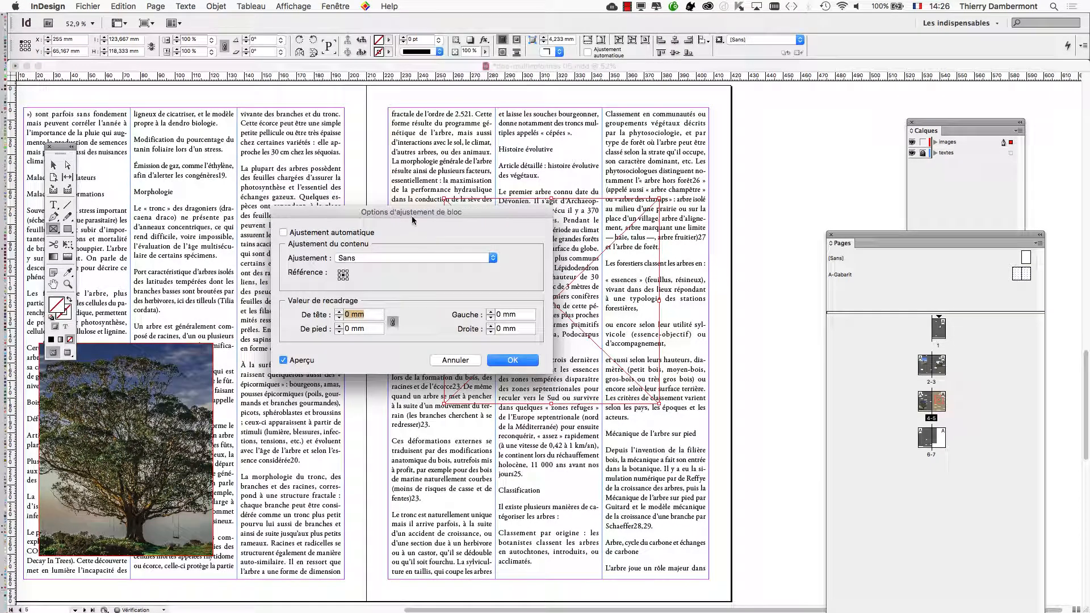
# Set the empty frame on page 5 to Remplir le bloc proportionnellement, with Ajustement automatique enabled, in the frame fitting options.
pyautogui.moveTo(412, 220); pyautogui.dragTo(803, 111)
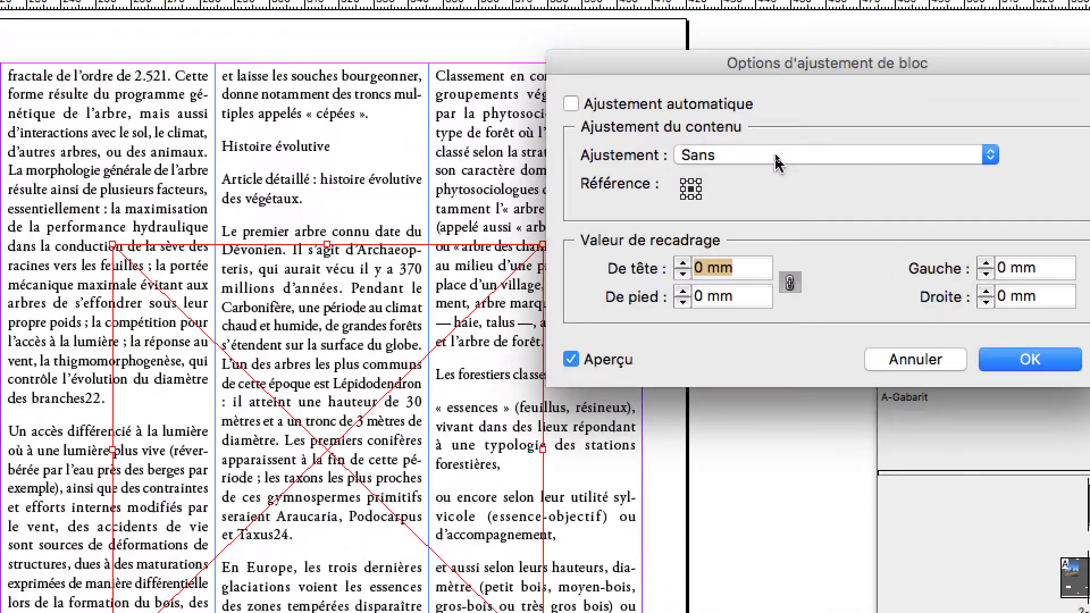
pyautogui.click(776, 153)
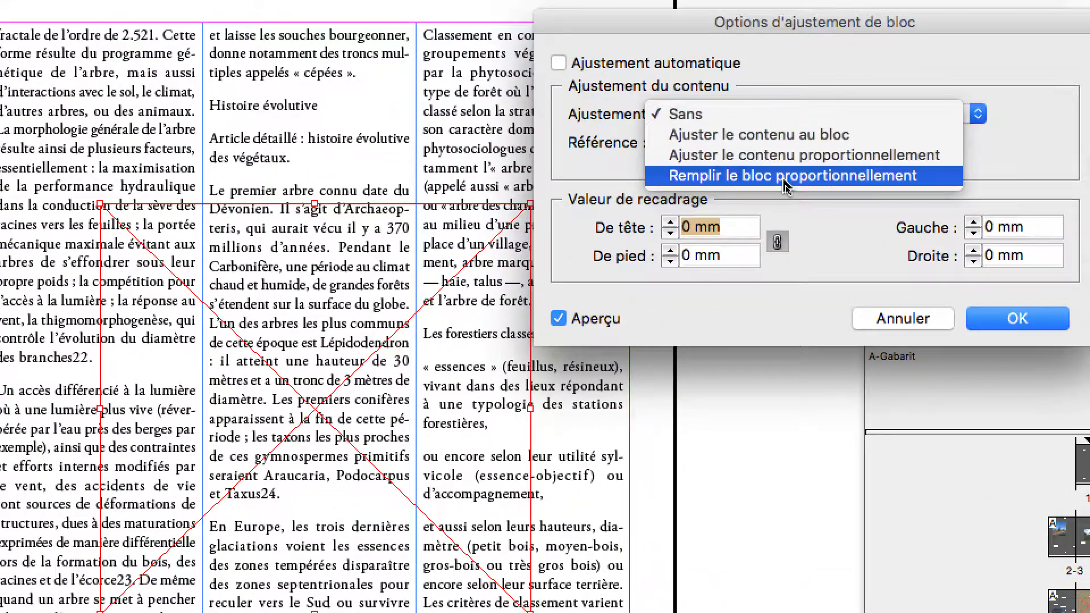
pyautogui.click(784, 176)
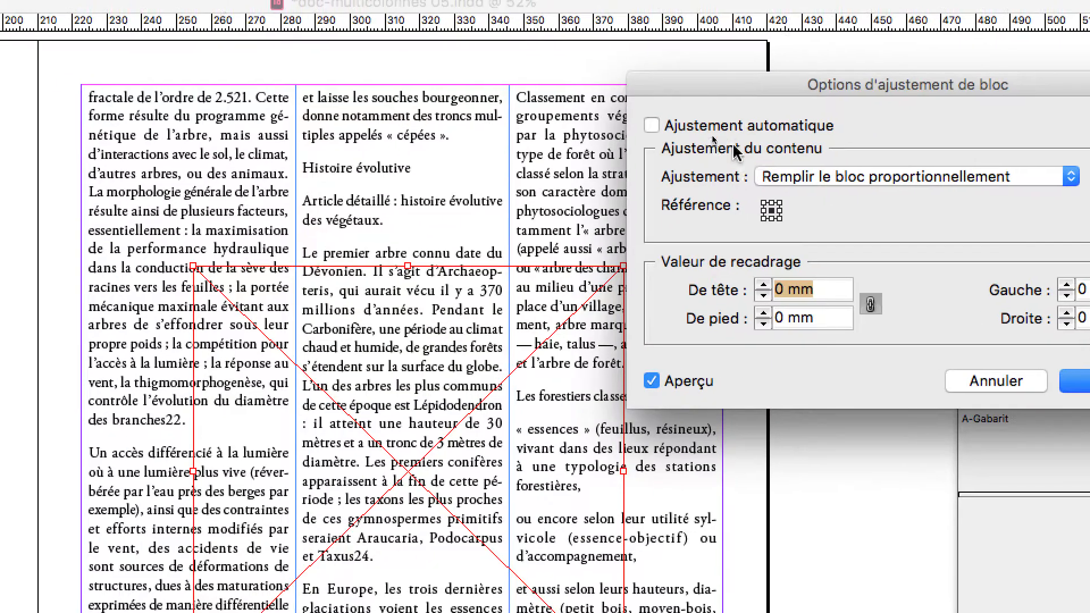
pyautogui.click(628, 63)
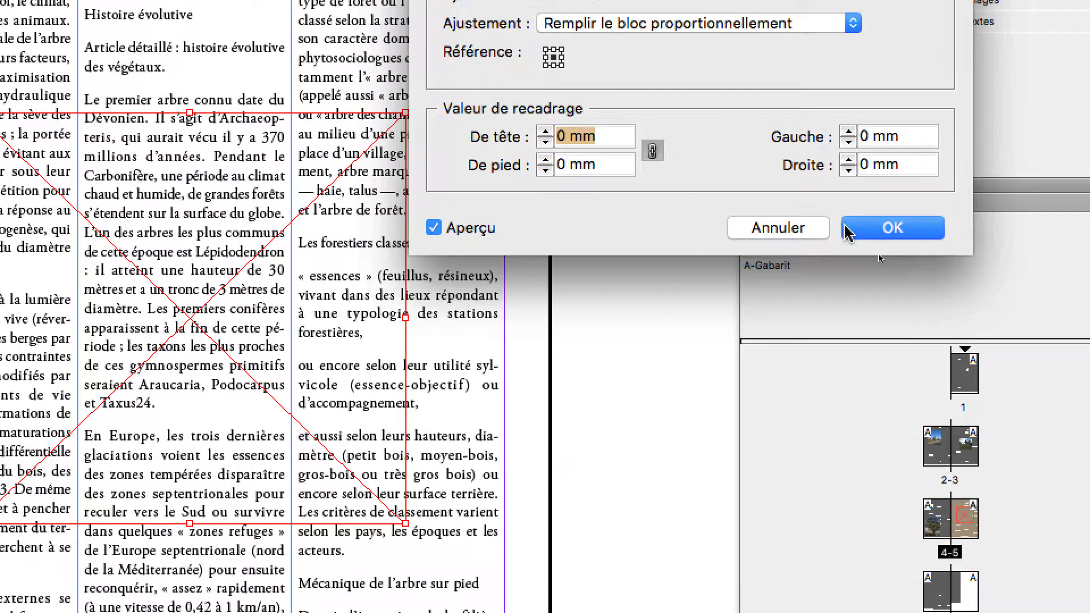
pyautogui.click(846, 230)
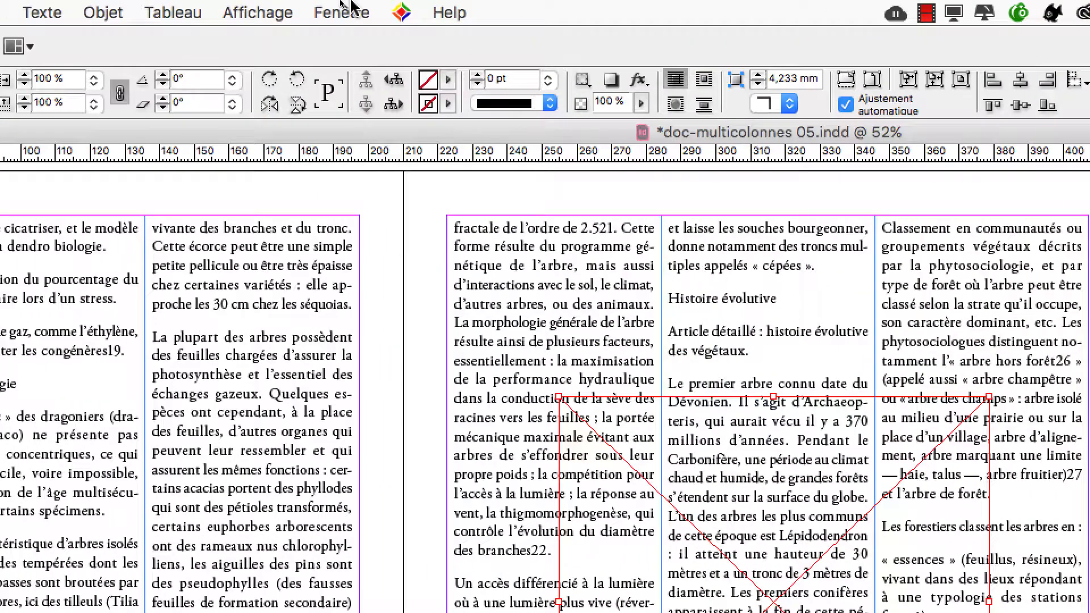
# Show the Styles d'objet panel and place it clear of the selected empty frame.
pyautogui.click(344, 11)
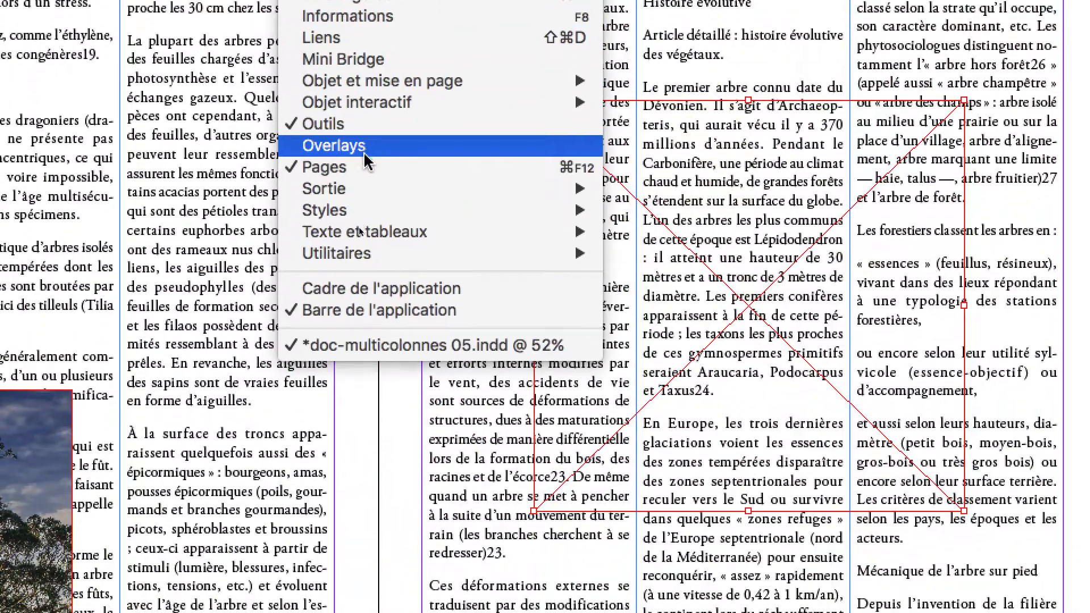
pyautogui.moveTo(506, 507)
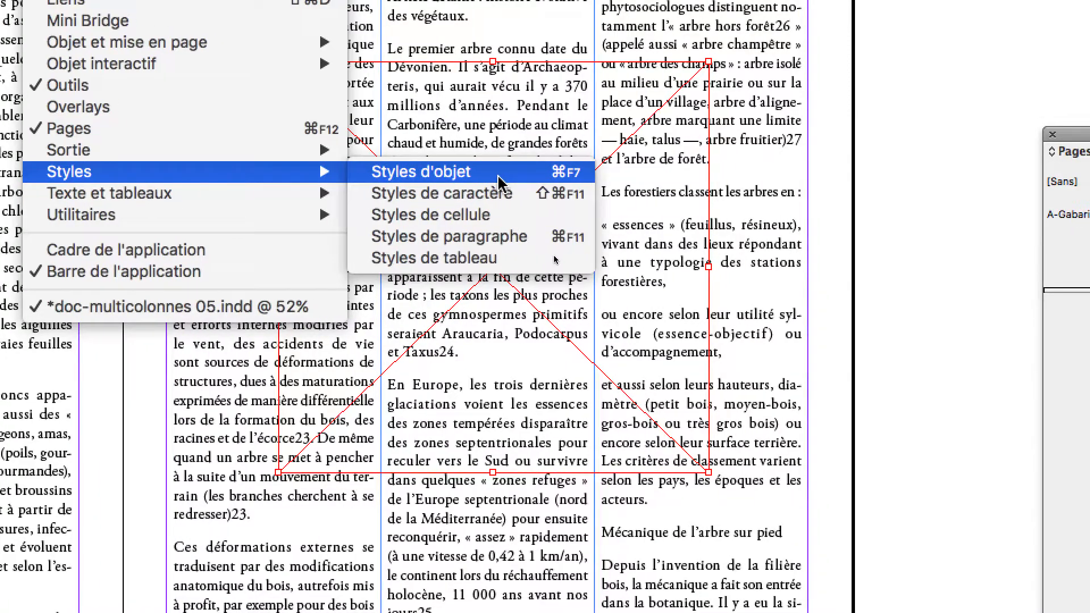
pyautogui.click(677, 182)
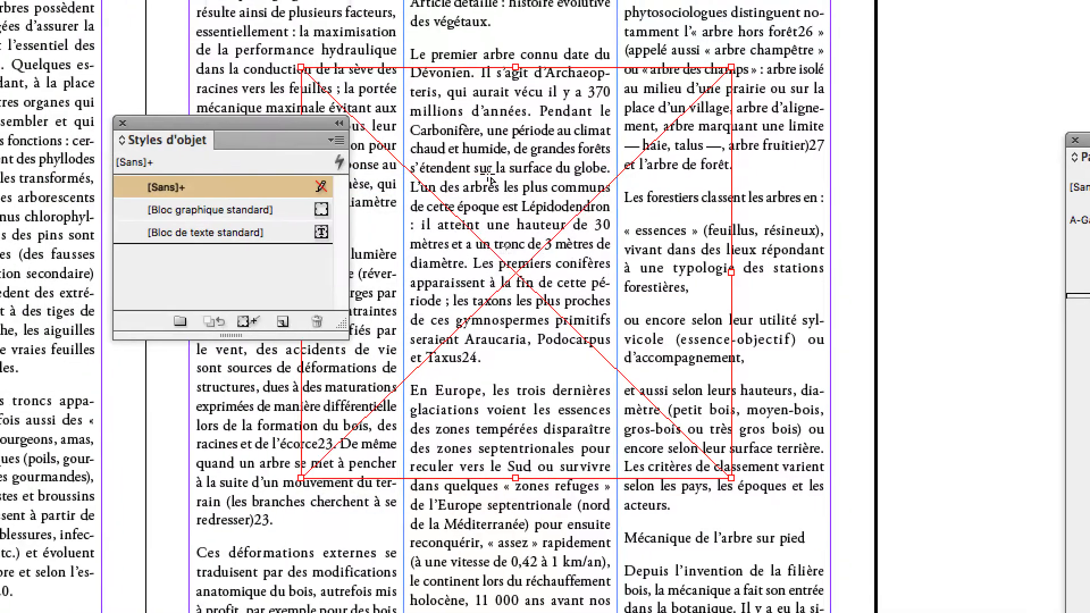
pyautogui.moveTo(193, 111); pyautogui.dragTo(886, 0)
pyautogui.moveTo(631, 105); pyautogui.dragTo(617, 104)
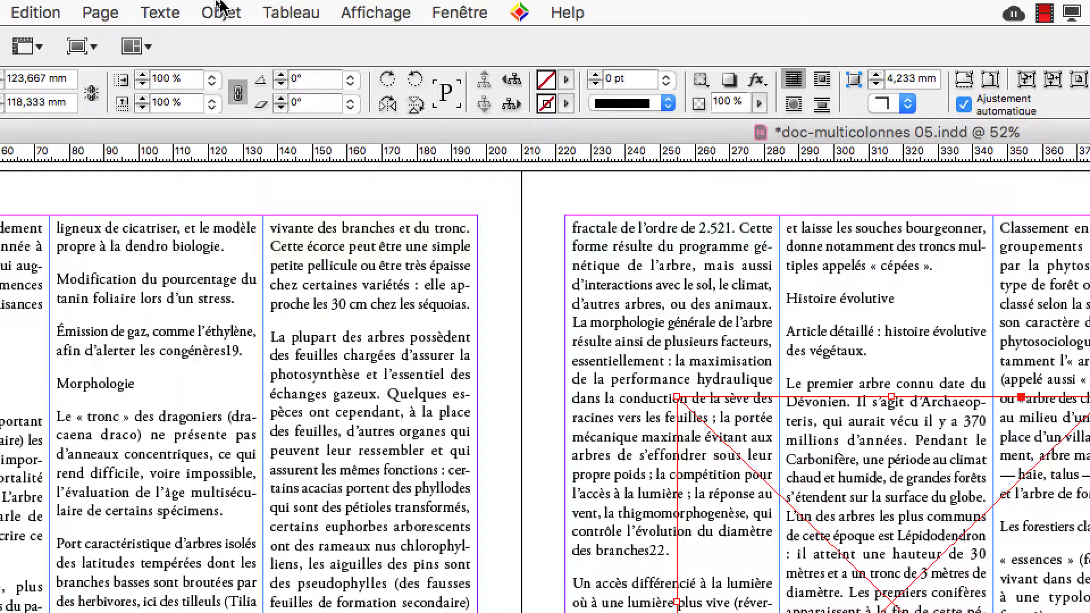
# Review the fitting options of the selected empty frame on page 5.
pyautogui.click(221, 10)
pyautogui.moveTo(238, 197)
pyautogui.moveTo(278, 149)
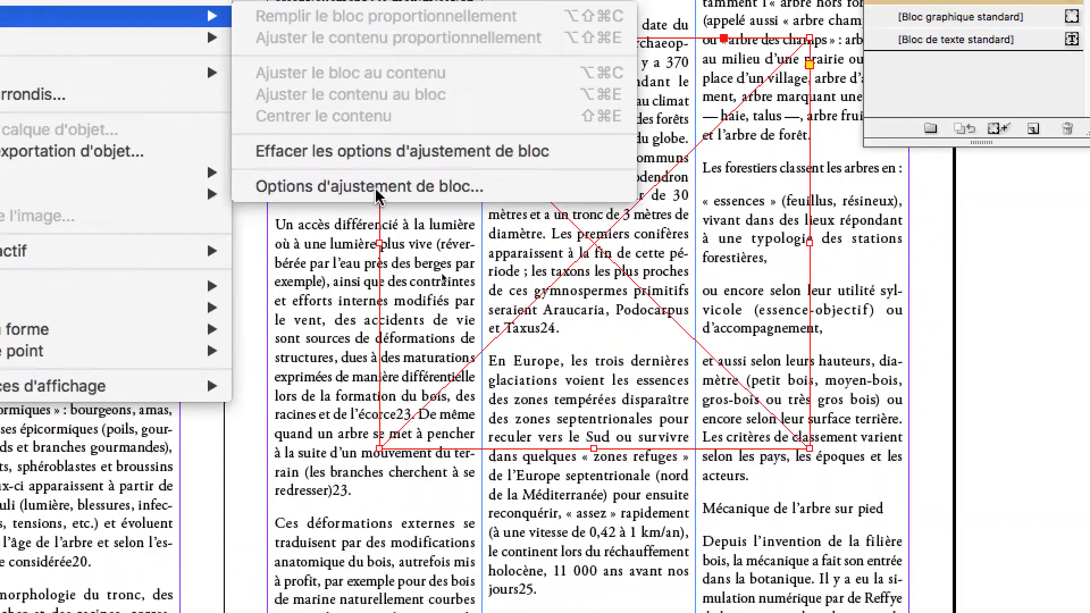
pyautogui.click(778, 324)
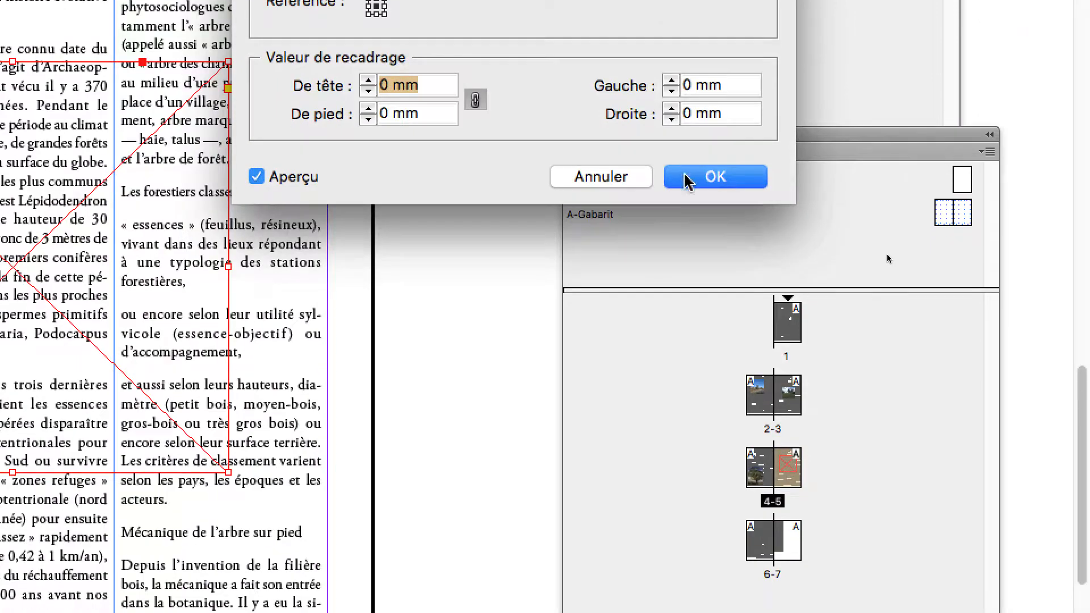
pyautogui.click(950, 338)
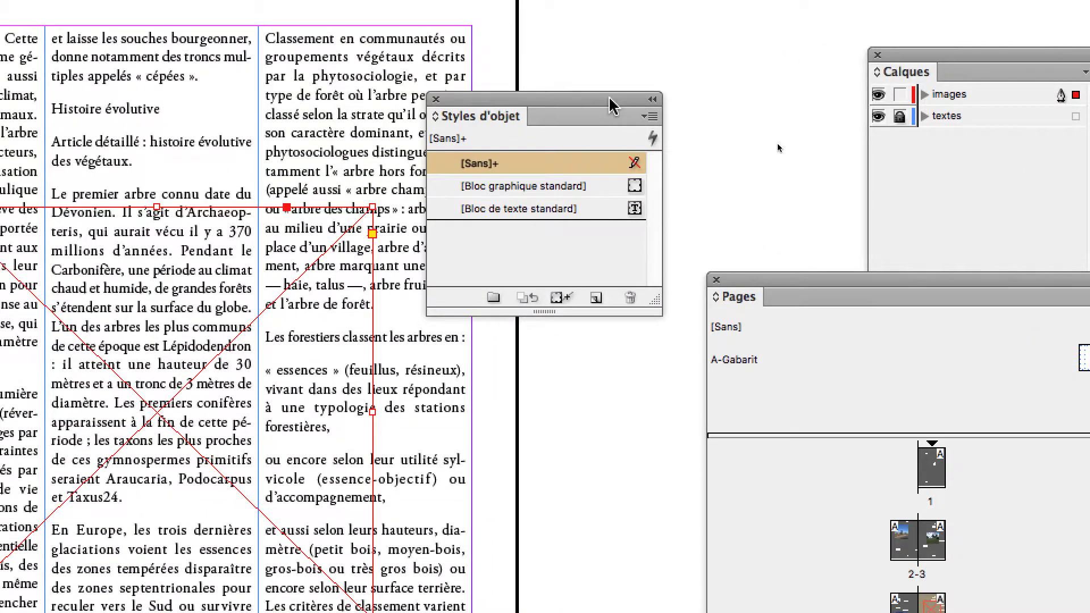
# Create an object style named "remplir proport ET ajust auto" from the selected frame and park the styles panel beside the page.
pyautogui.moveTo(626, 110); pyautogui.dragTo(432, 82)
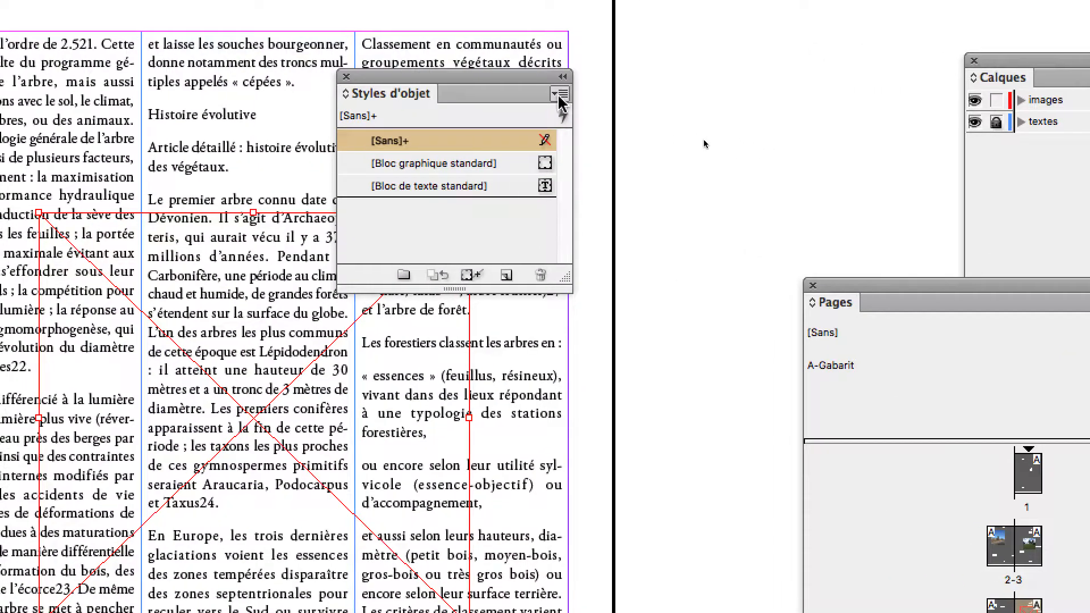
pyautogui.click(568, 101)
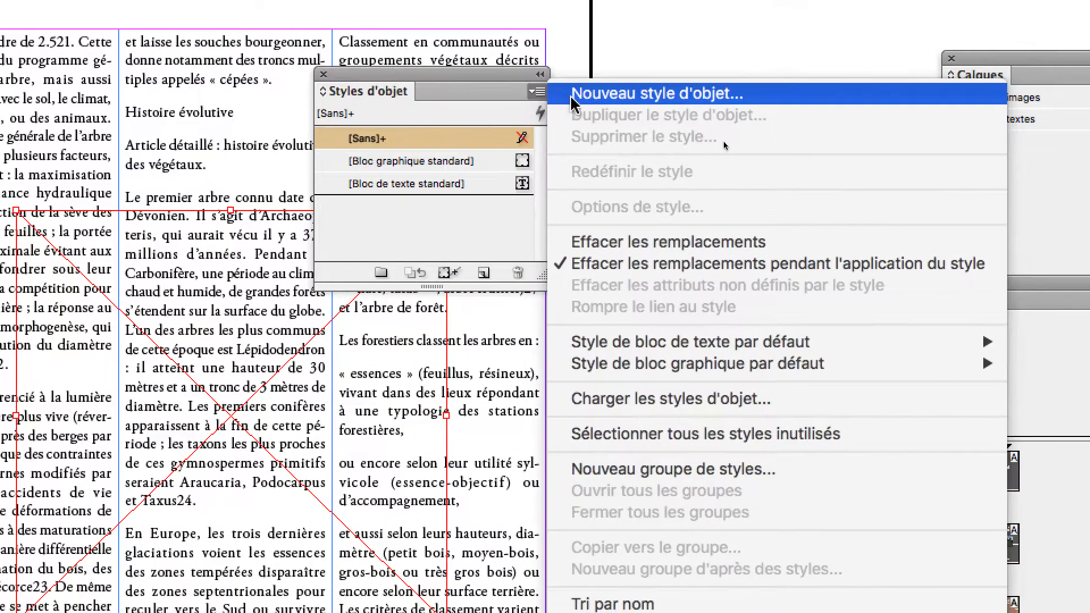
pyautogui.click(581, 96)
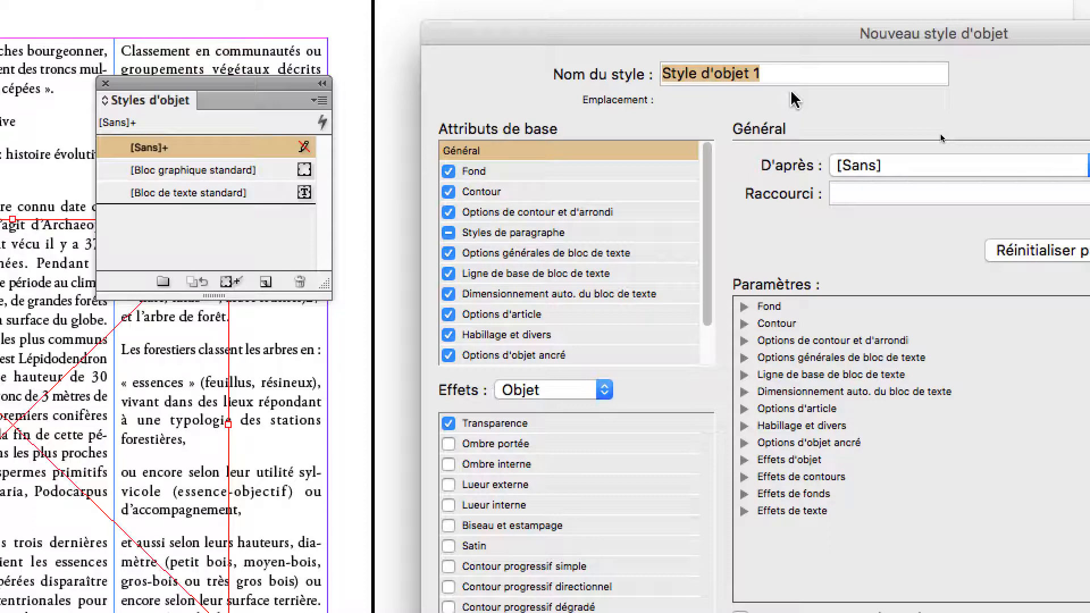
pyautogui.write('remplir proport ET ajust auto')
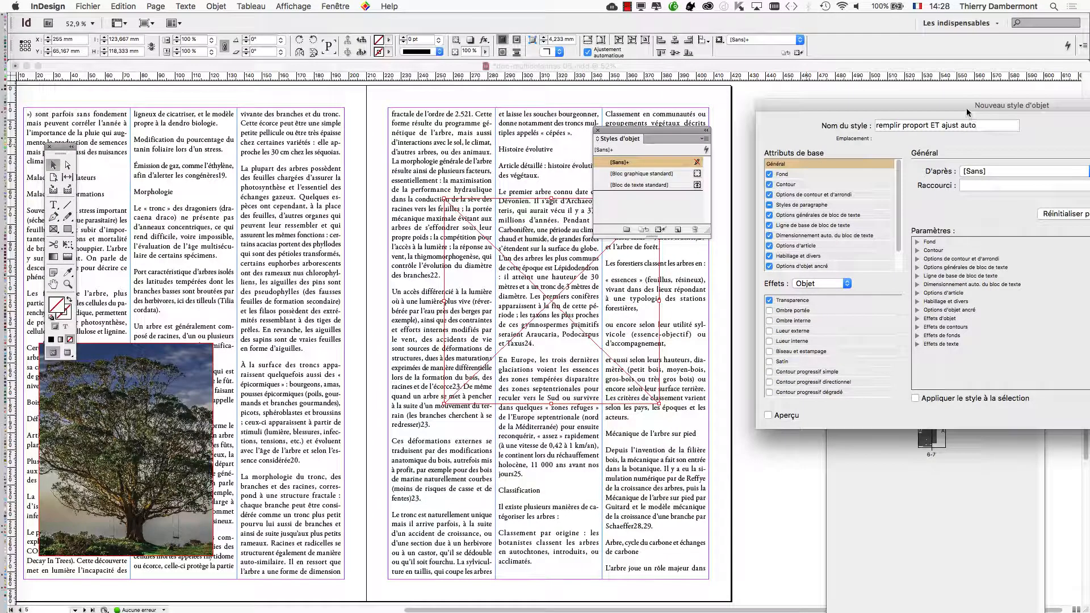
pyautogui.moveTo(940, 99); pyautogui.dragTo(872, 136)
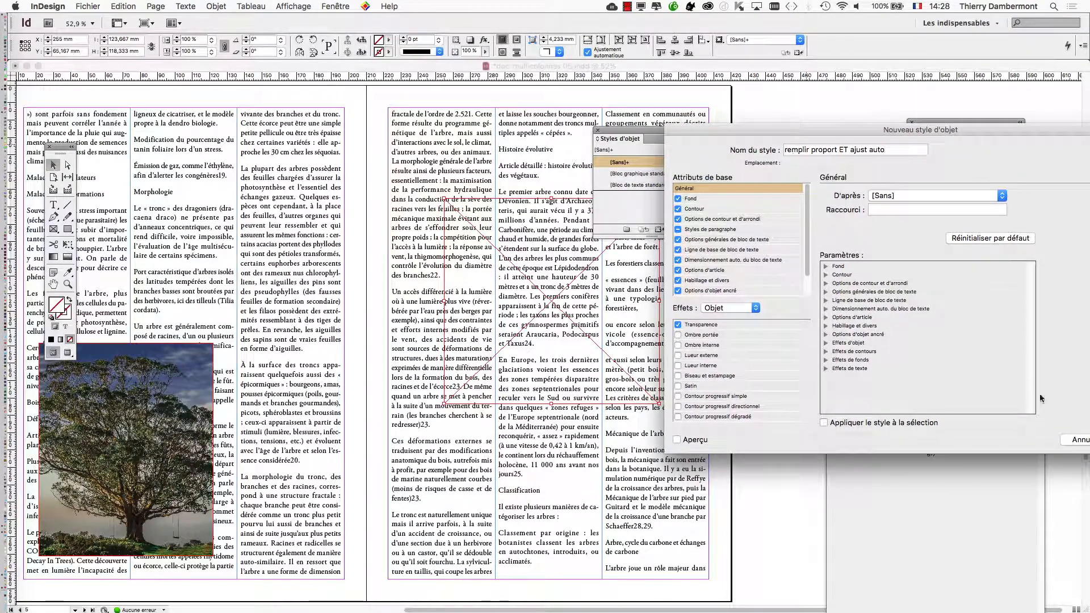
pyautogui.moveTo(1030, 132); pyautogui.dragTo(772, 140)
pyautogui.click(881, 396)
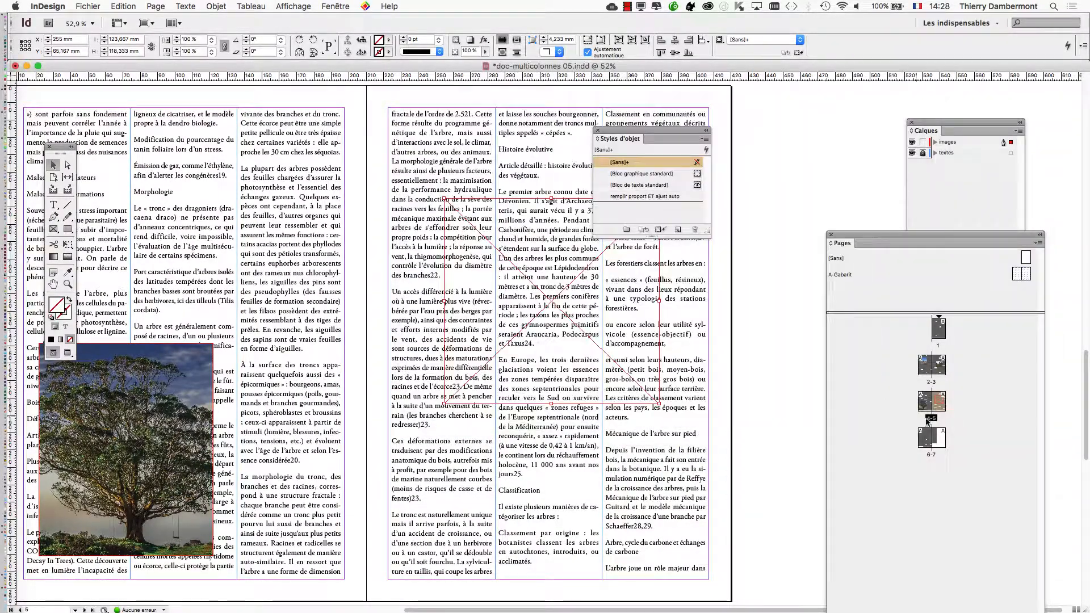
pyautogui.moveTo(624, 129); pyautogui.dragTo(783, 120)
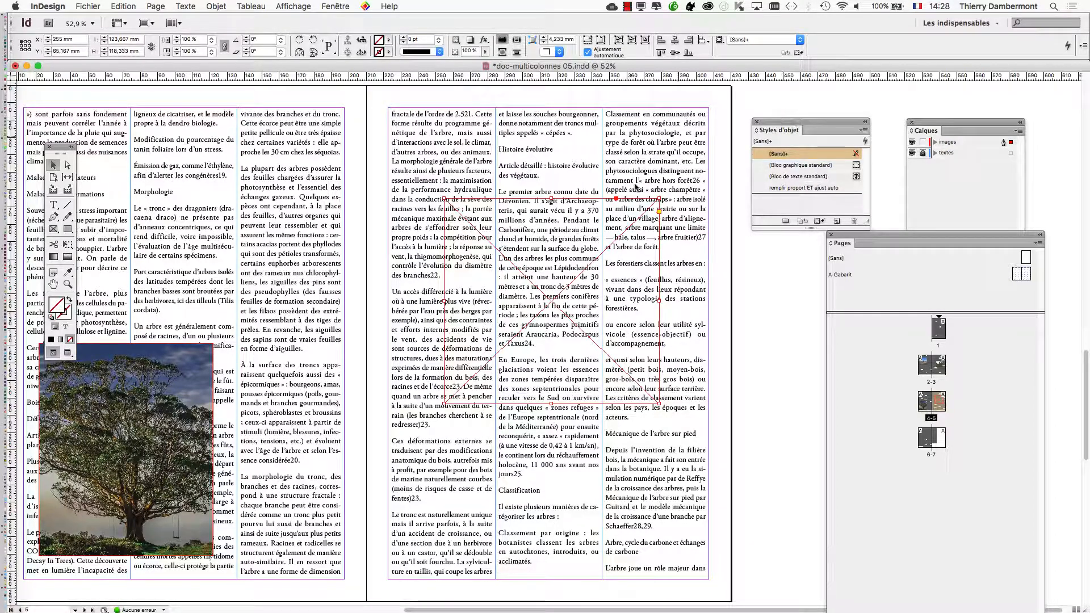
# Draw a rectangular frame about 111 × 91 mm across the columns of page 6 and apply the "remplir proport ET ajust auto" style.
pyautogui.press('super+minus')
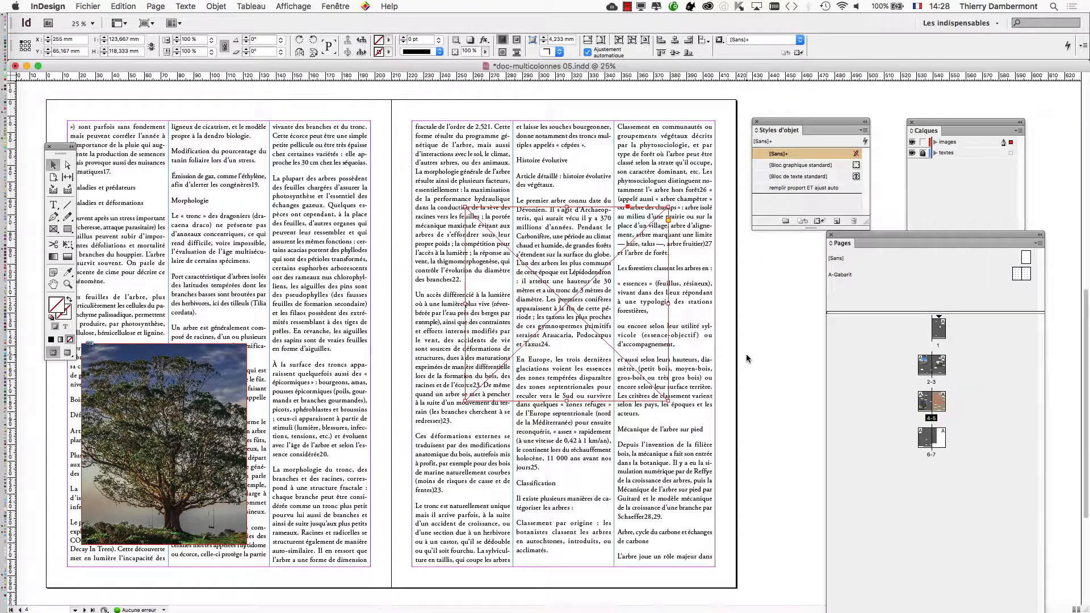
pyautogui.press('super+minus')
pyautogui.scroll(-5, 146, 149)
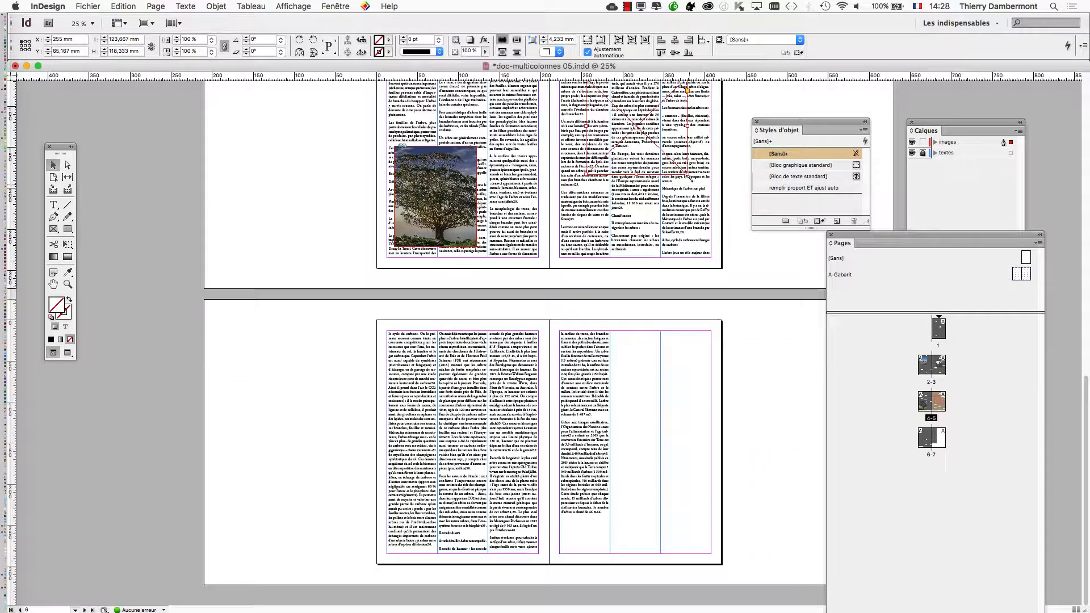
pyautogui.moveTo(53, 147); pyautogui.dragTo(308, 276)
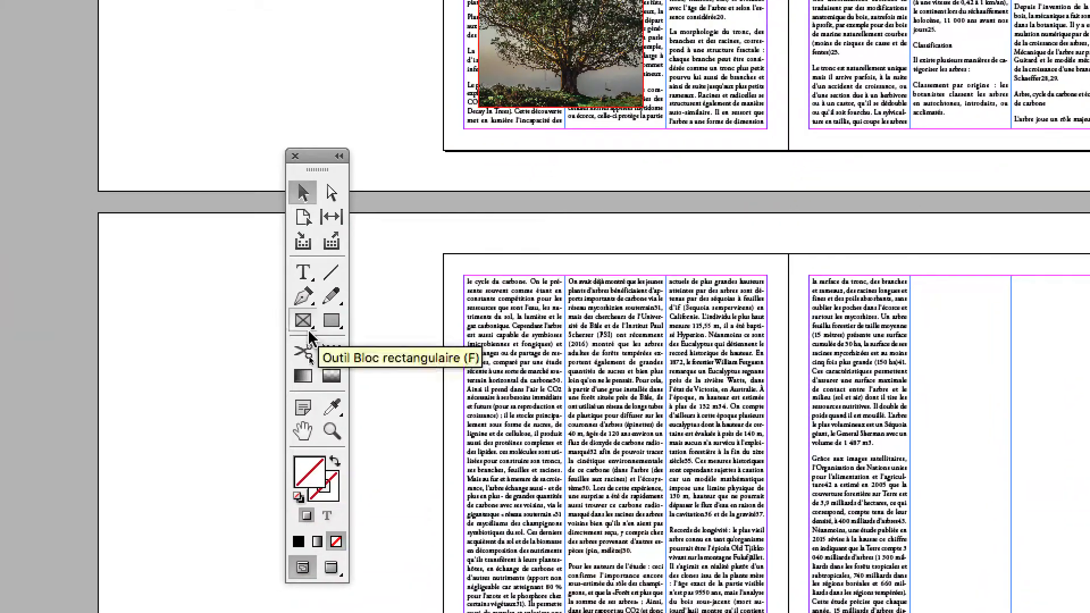
pyautogui.click(308, 329)
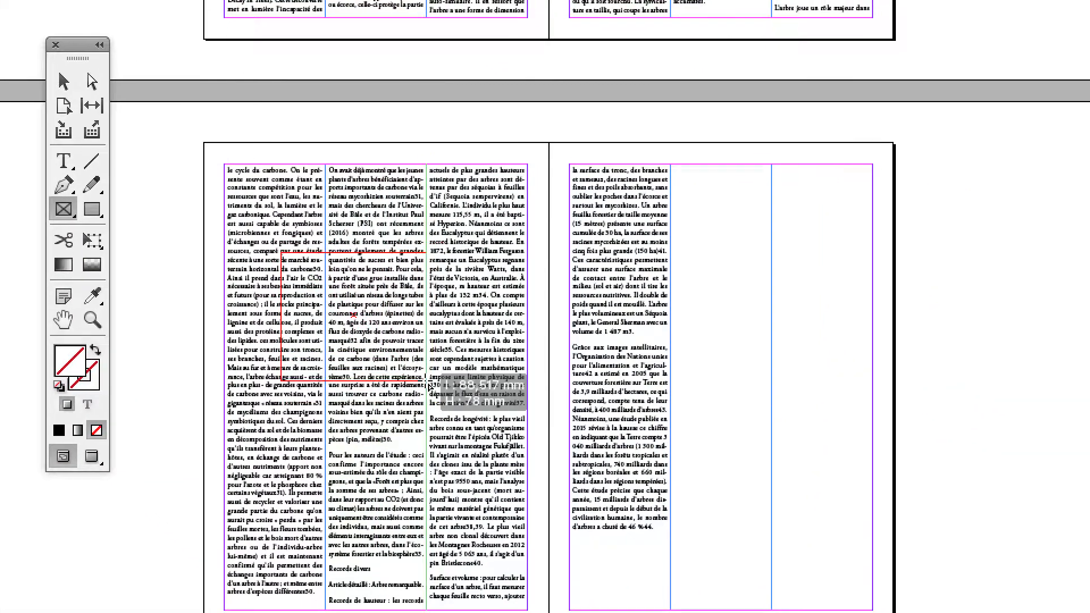
pyautogui.moveTo(521, 365); pyautogui.dragTo(703, 513)
pyautogui.moveTo(445, 395); pyautogui.dragTo(445, 396)
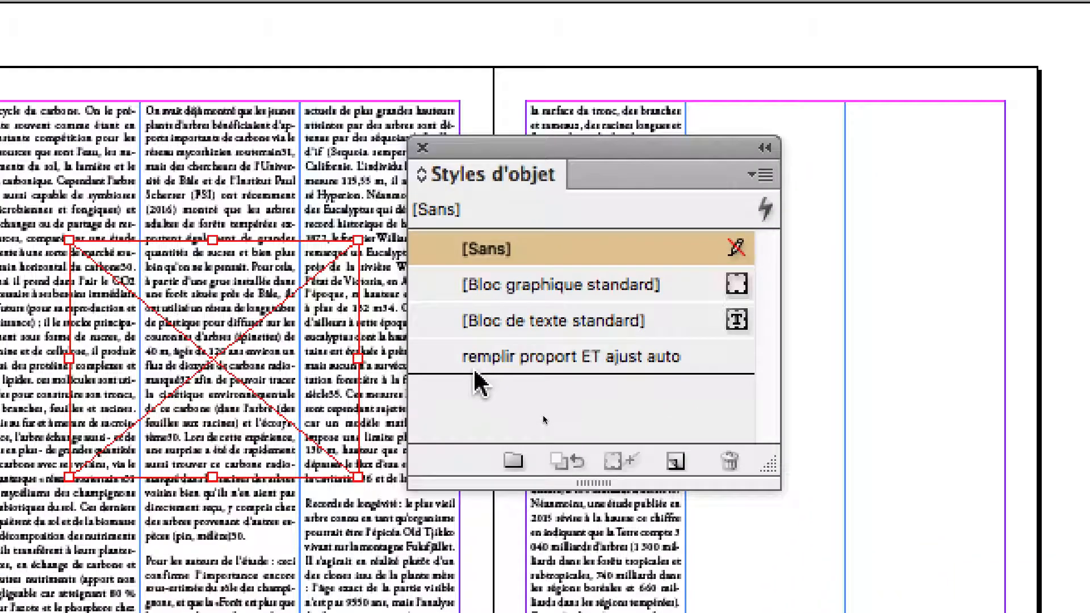
pyautogui.click(474, 367)
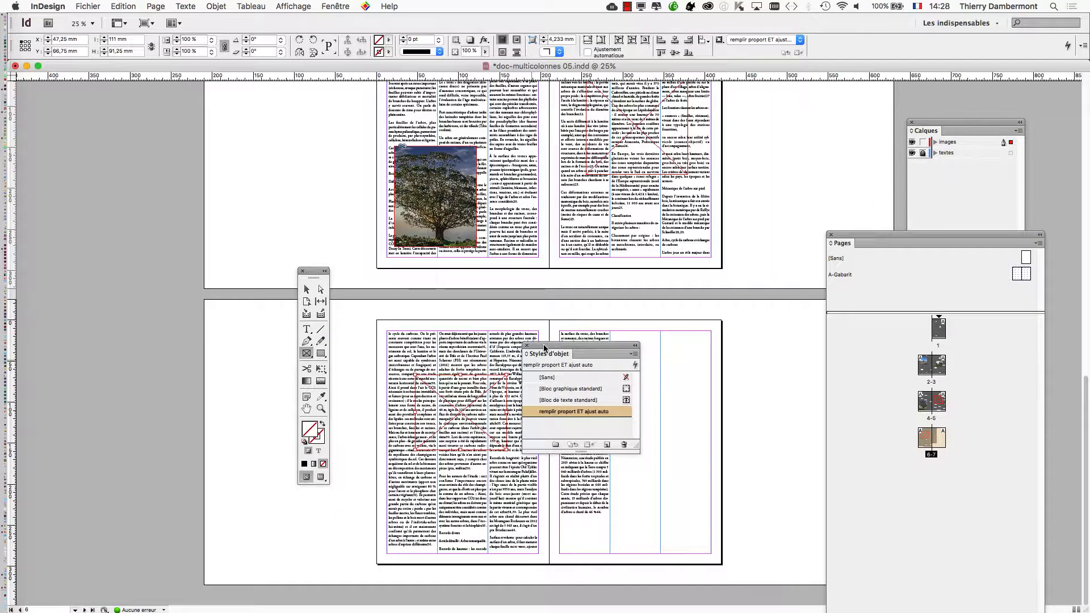
# Draw three rectangular frames one below another on page 7, the lowest about 61.5 × 39.5 mm, with the [Sans] object style.
pyautogui.moveTo(544, 348); pyautogui.dragTo(232, 187)
pyautogui.press('super+equal')
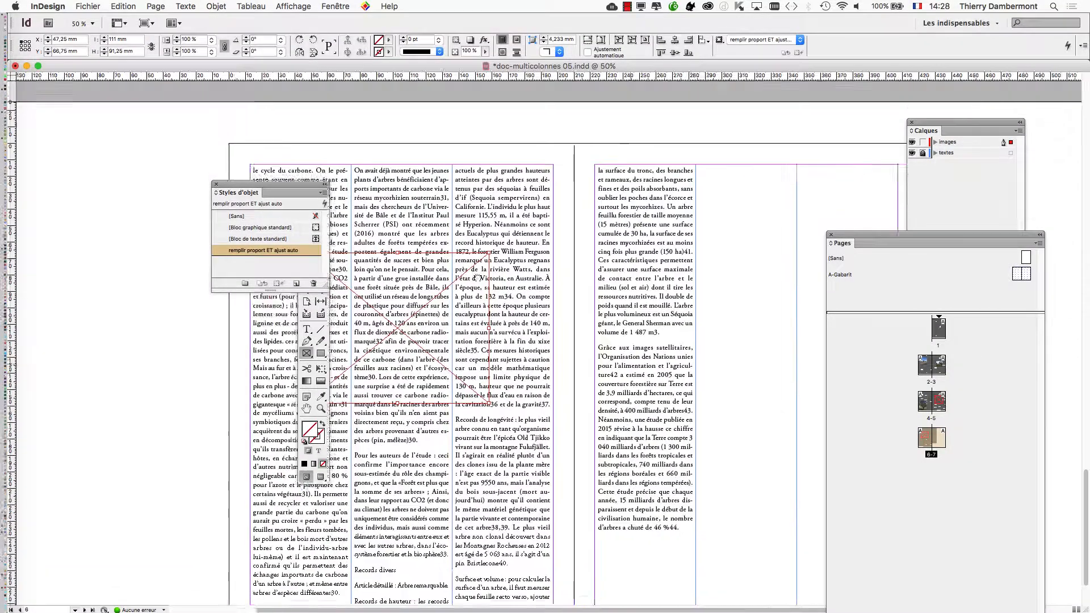
pyautogui.moveTo(592, 174); pyautogui.dragTo(752, 258)
pyautogui.moveTo(607, 290)
pyautogui.mouseDown()
pyautogui.moveTo(681, 392)
pyautogui.moveTo(766, 398)
pyautogui.mouseUp()
pyautogui.moveTo(623, 439)
pyautogui.mouseDown()
pyautogui.moveTo(681, 445)
pyautogui.moveTo(725, 504)
pyautogui.mouseUp()
pyautogui.click(237, 216)
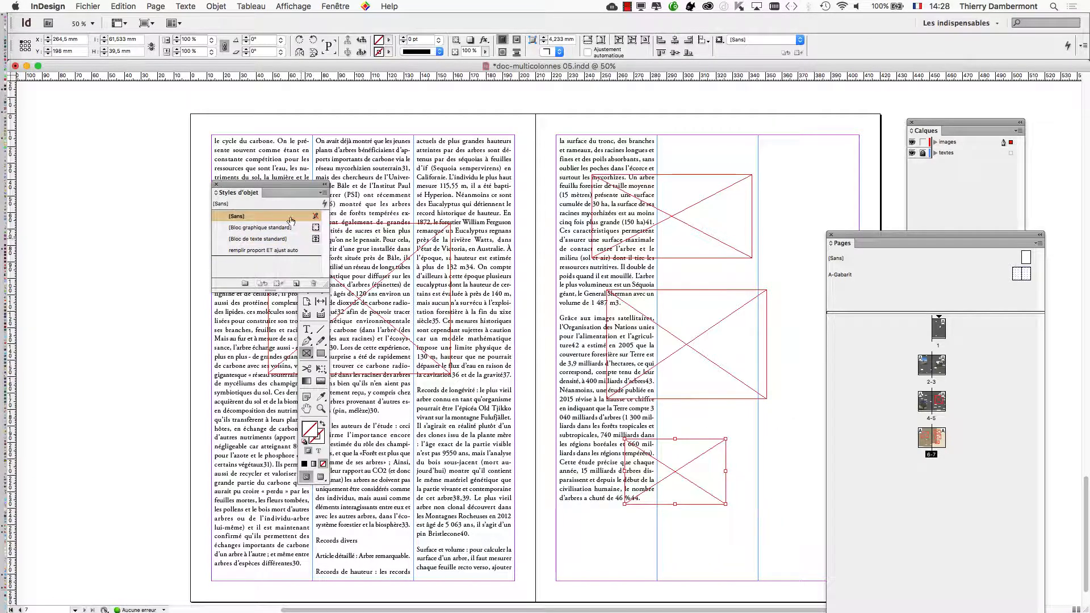
# Select all three frames on page 7 and apply the "remplir proport ET ajust auto" object style to them.
pyautogui.moveTo(283, 188); pyautogui.dragTo(199, 169)
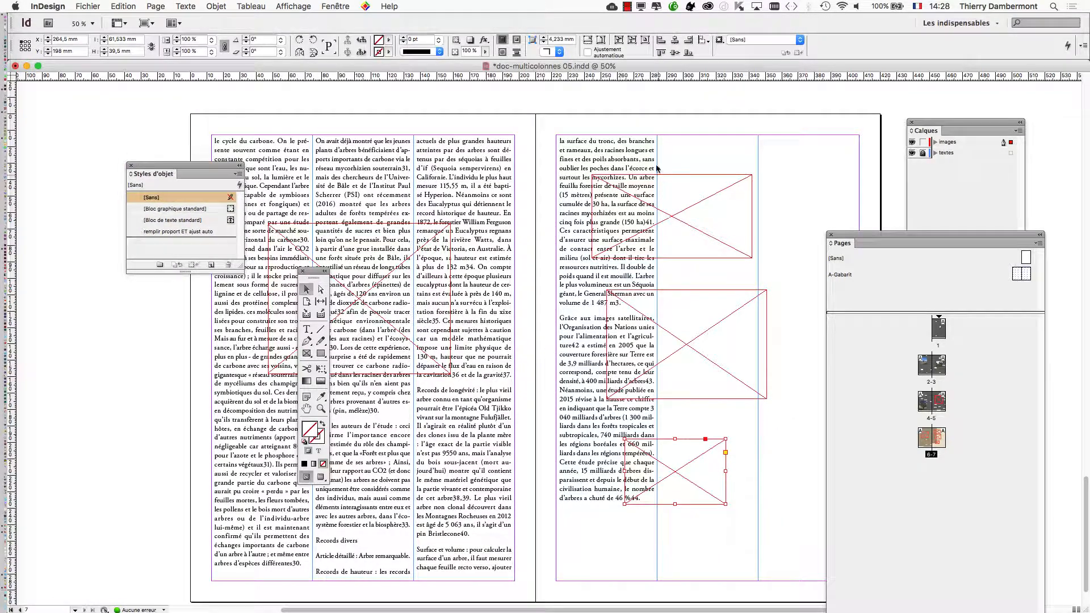
pyautogui.moveTo(657, 168); pyautogui.dragTo(744, 454)
pyautogui.moveTo(202, 168); pyautogui.dragTo(521, 125)
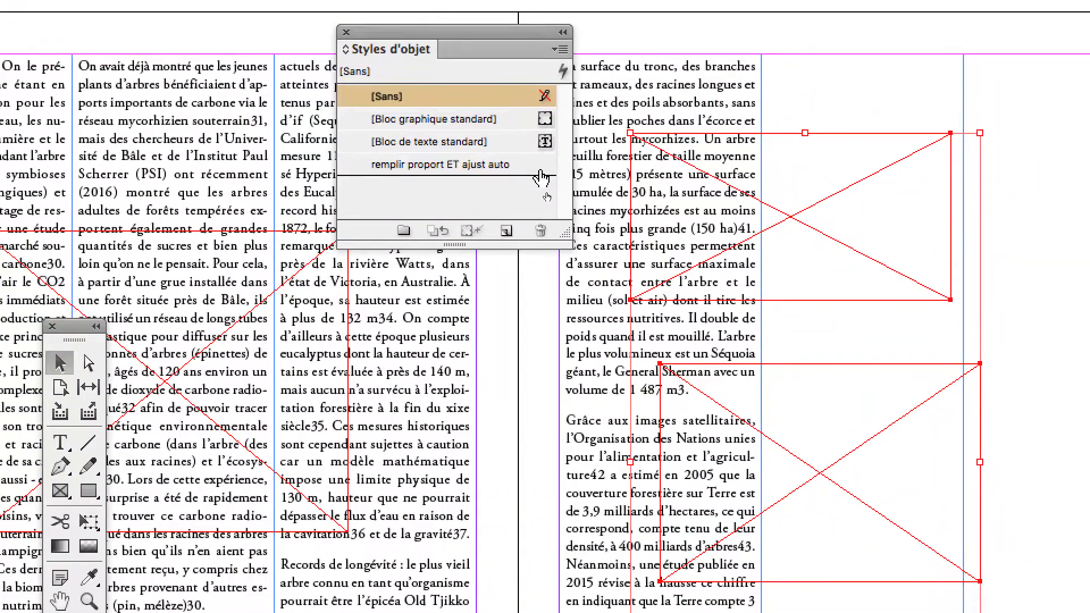
pyautogui.click(570, 263)
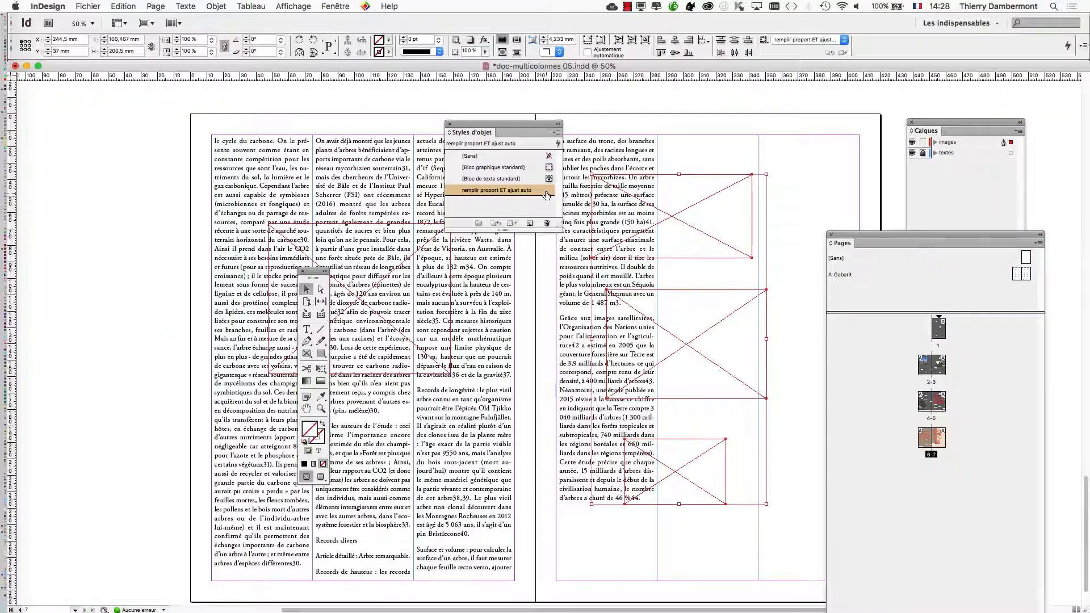
pyautogui.moveTo(11, 500)
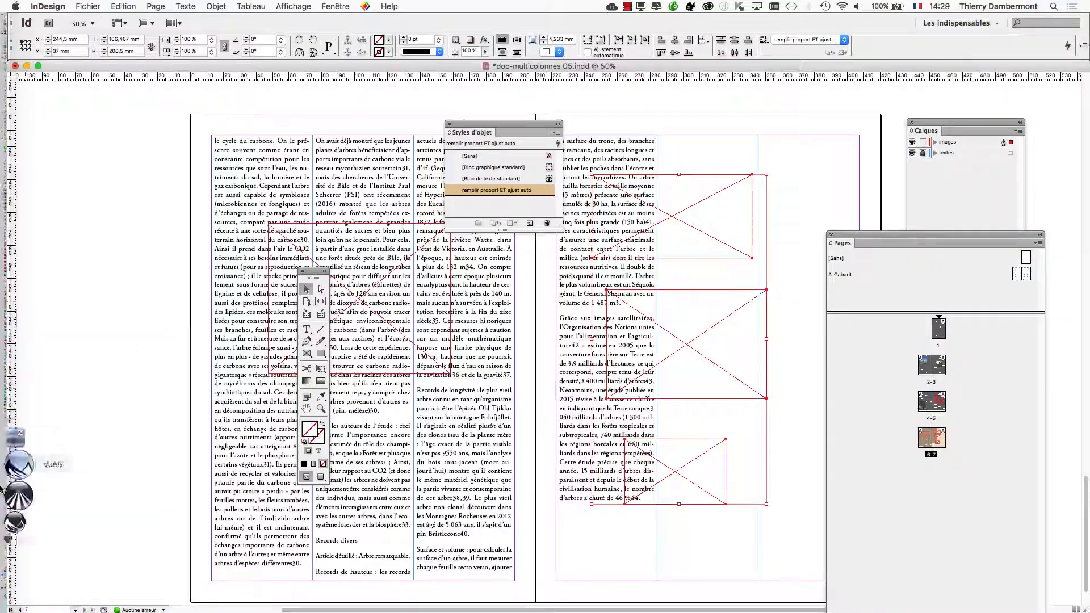
pyautogui.click(28, 533)
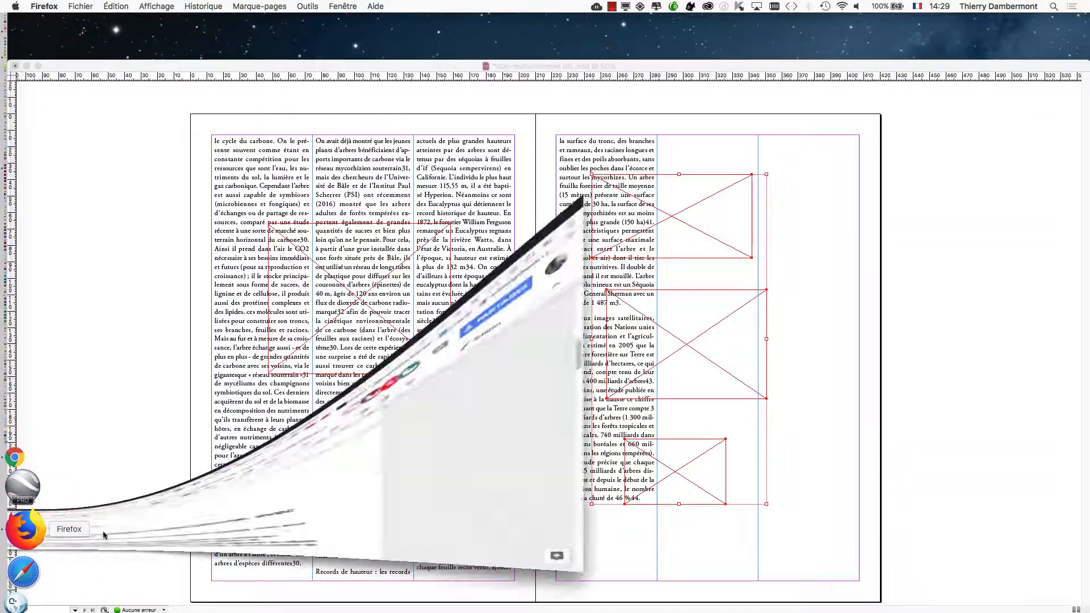
pyautogui.click(407, 24)
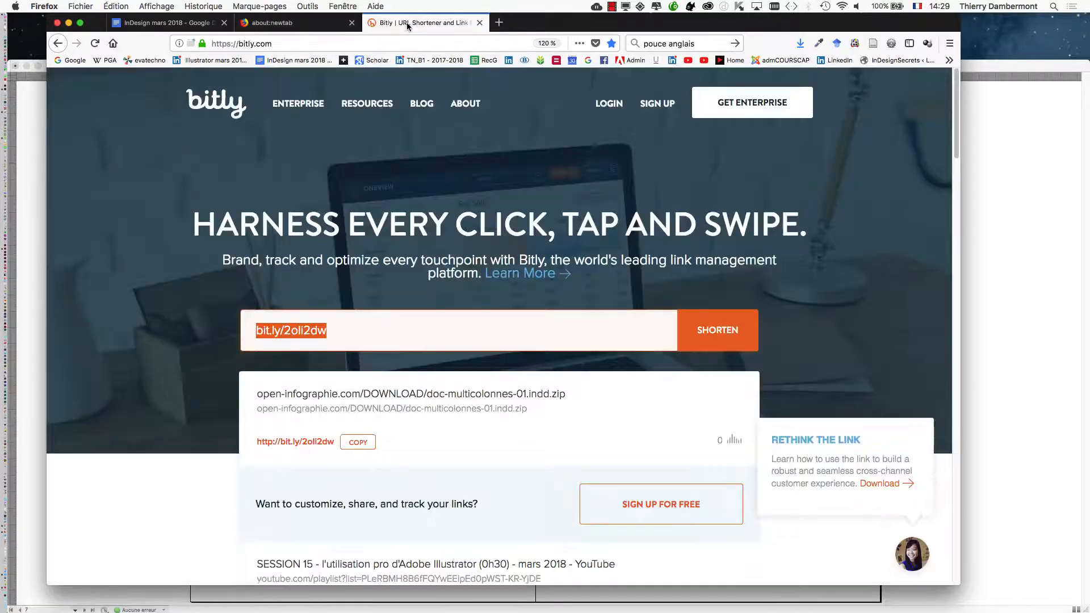
pyautogui.click(276, 24)
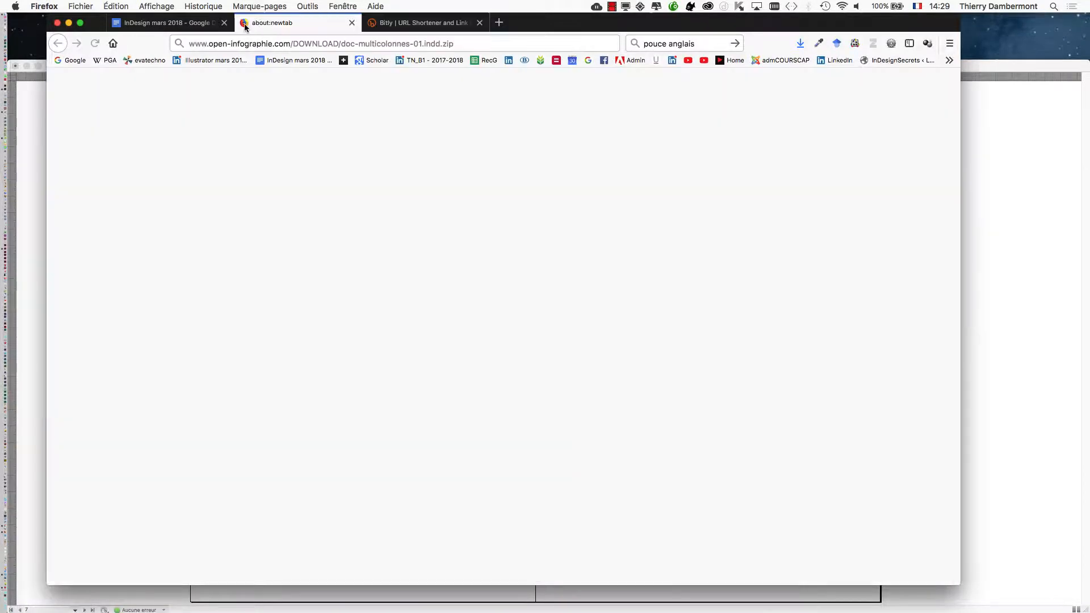
pyautogui.click(68, 22)
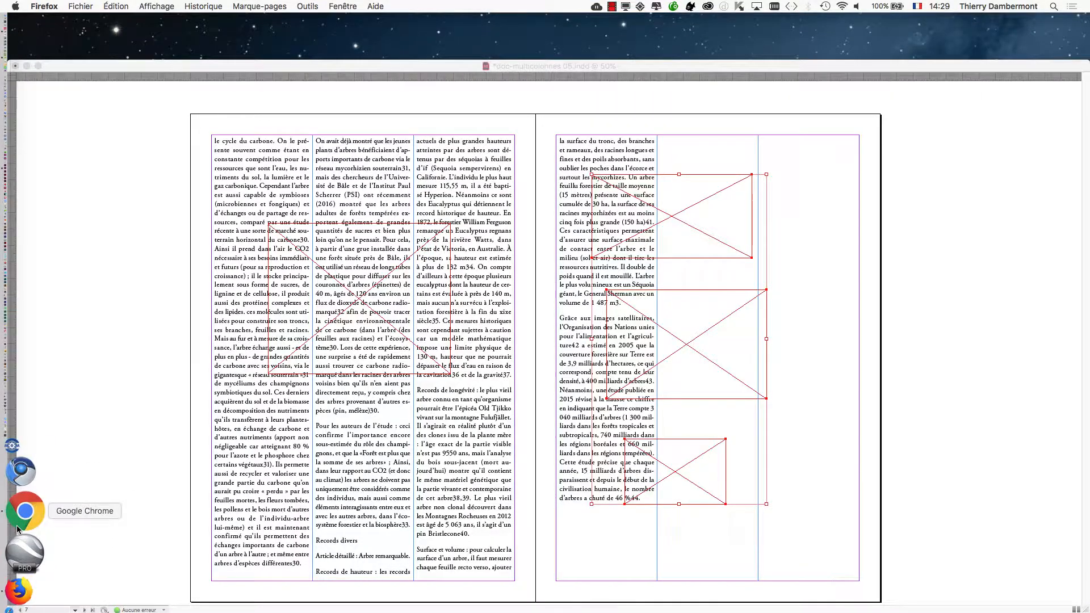
# Switch to Google Chrome and change the image search to animal "public domain".
pyautogui.click(17, 529)
pyautogui.click(151, 27)
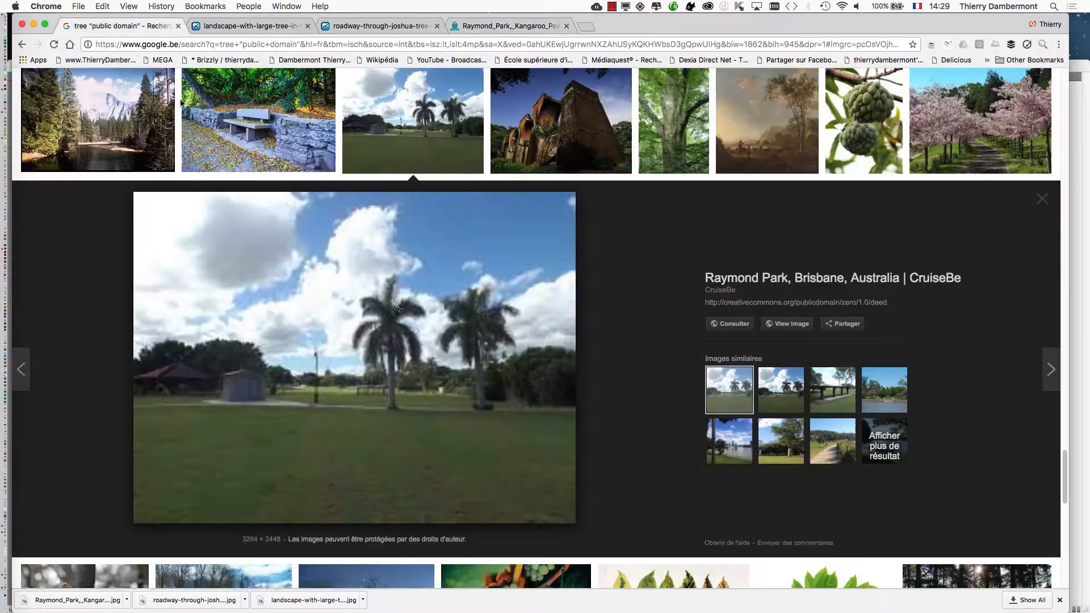
pyautogui.scroll(20, 397, 311)
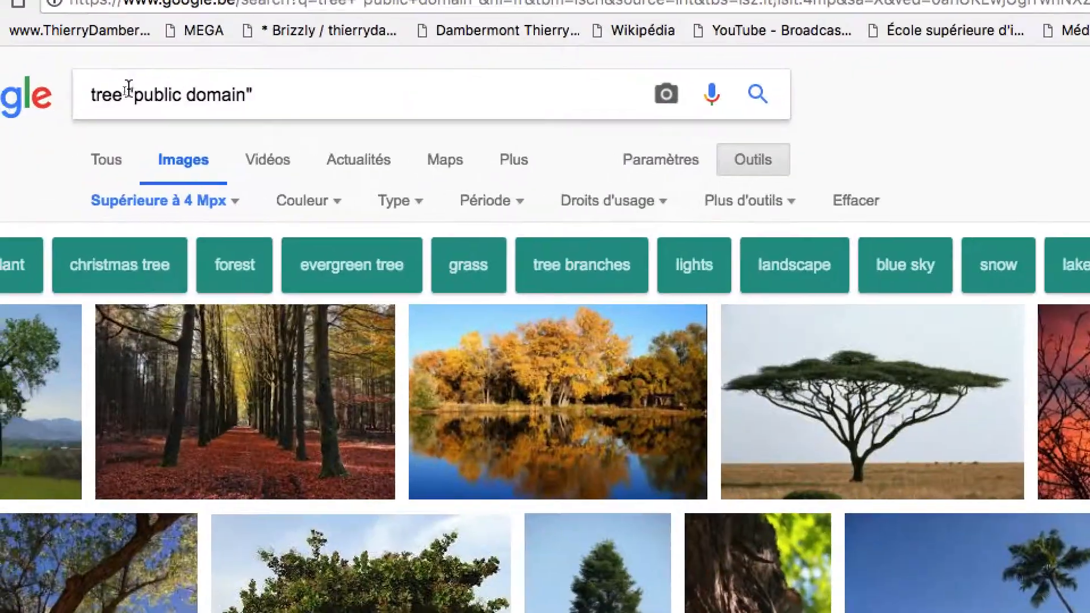
pyautogui.doubleClick(108, 94)
pyautogui.write('anim')
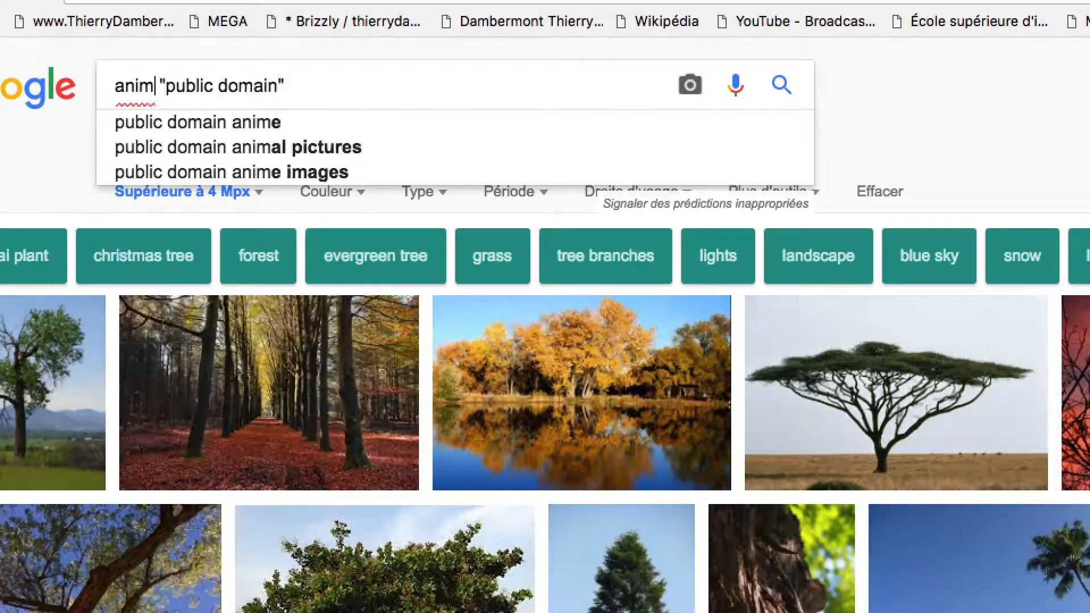
pyautogui.write('al')
pyautogui.press('Return')
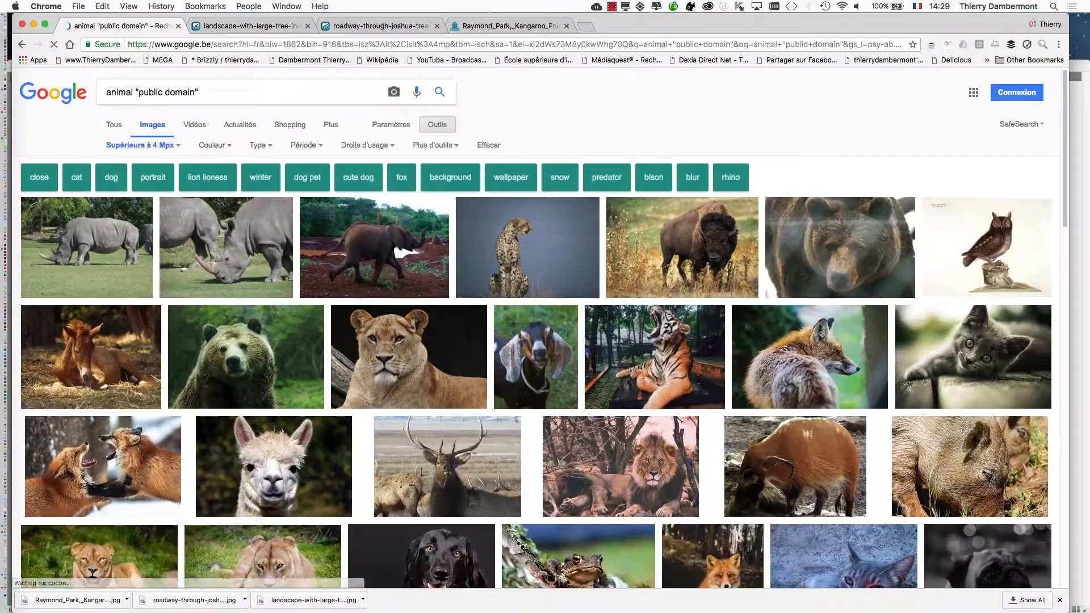
# Try opening the lioness and bison results in new tabs, and close all tabs following the animal search.
pyautogui.keyDown('super'); pyautogui.click(408, 355); pyautogui.keyUp('super')
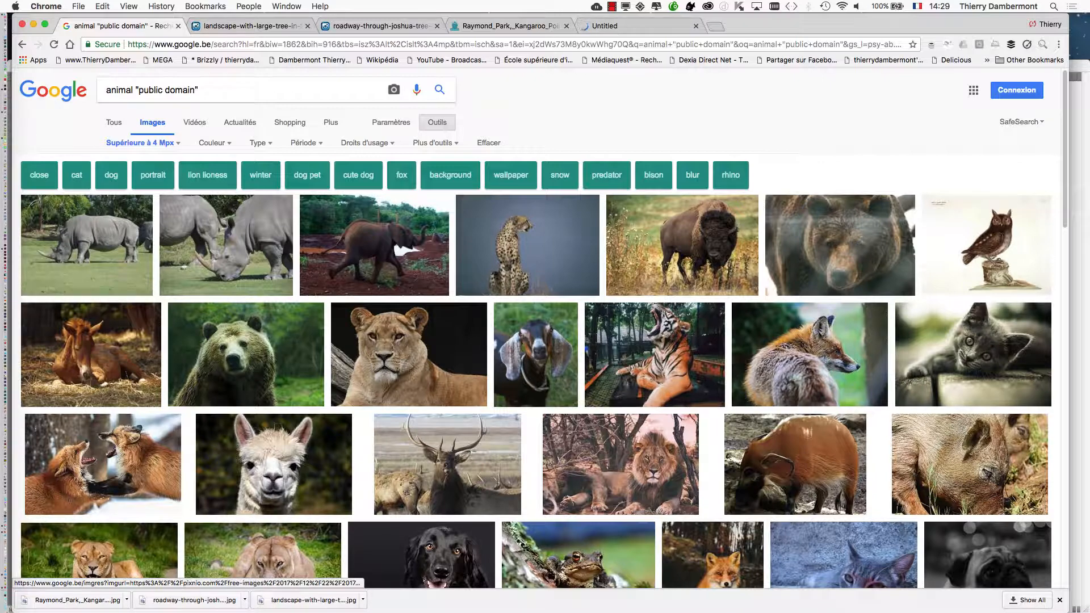
pyautogui.keyDown('super'); pyautogui.click(682, 245); pyautogui.keyUp('super')
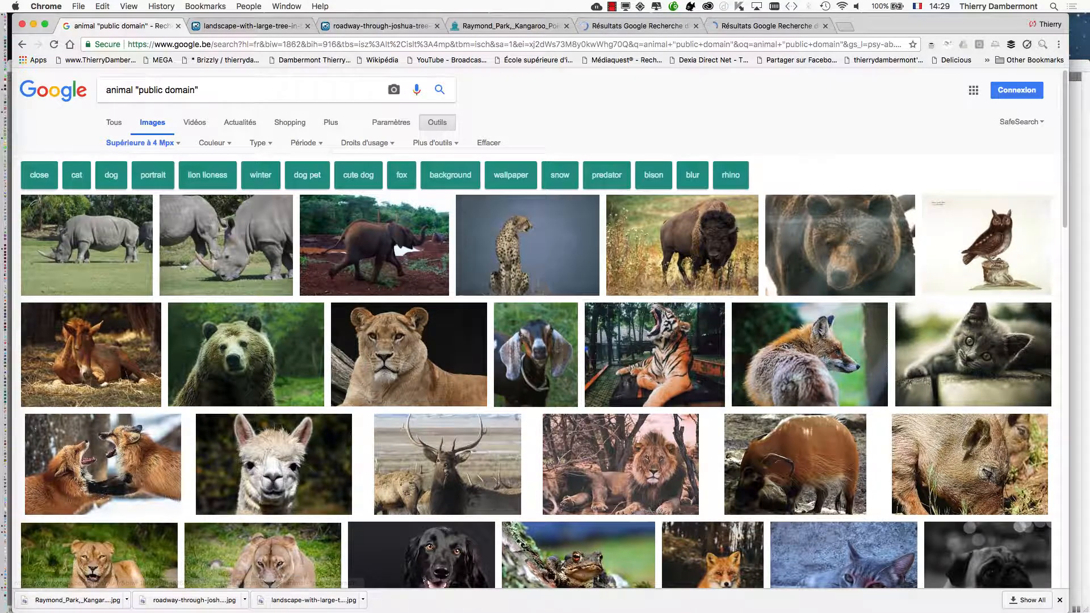
pyautogui.rightClick(145, 29)
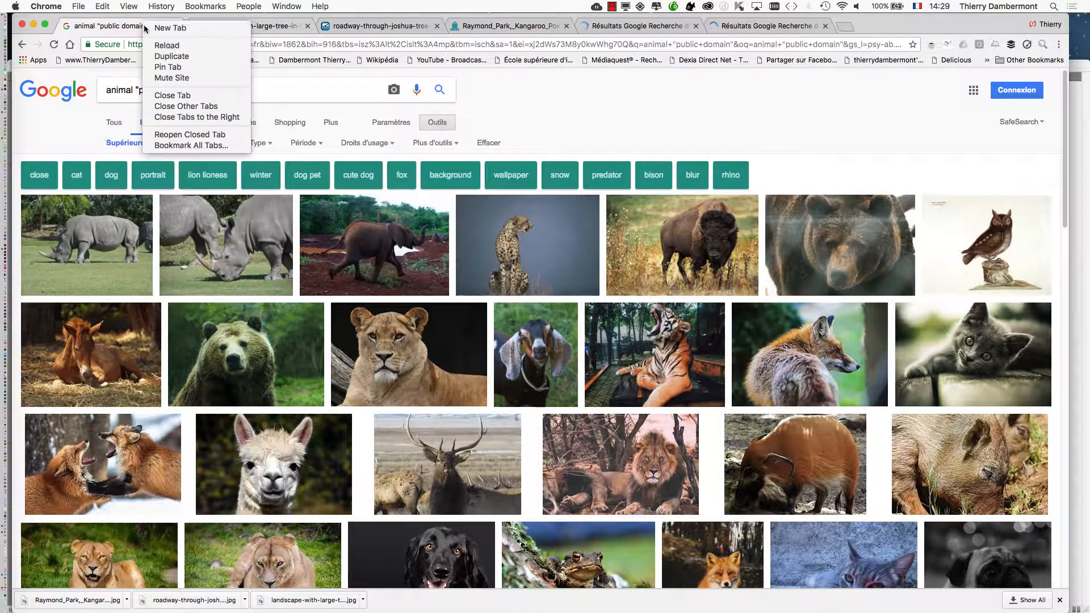
pyautogui.click(212, 117)
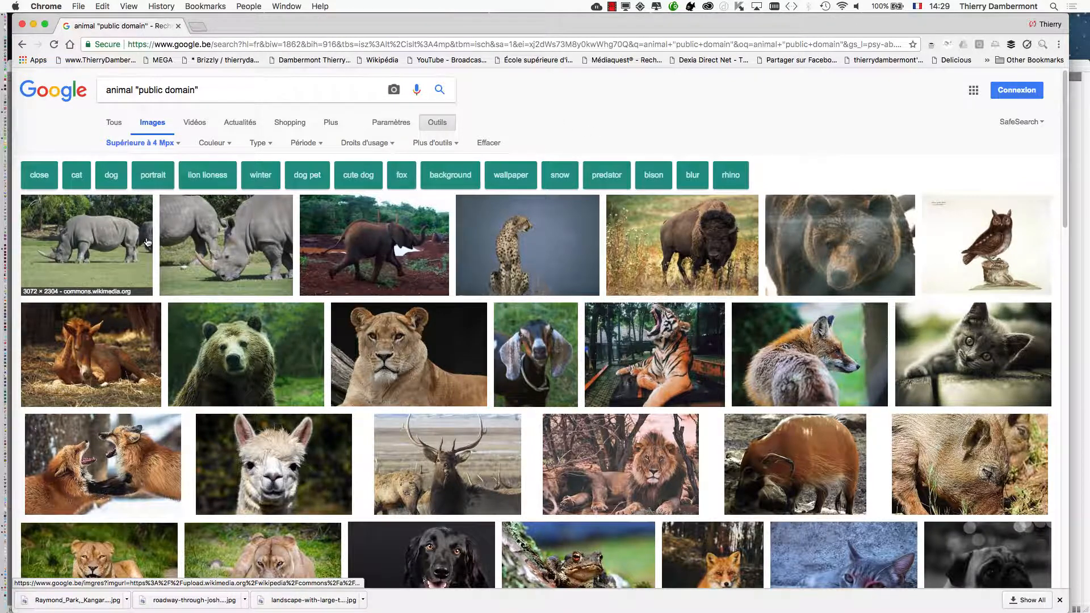
# Open the full-size images of the grazing rhino and the bison from the animal search results in separate tabs.
pyautogui.click(113, 241)
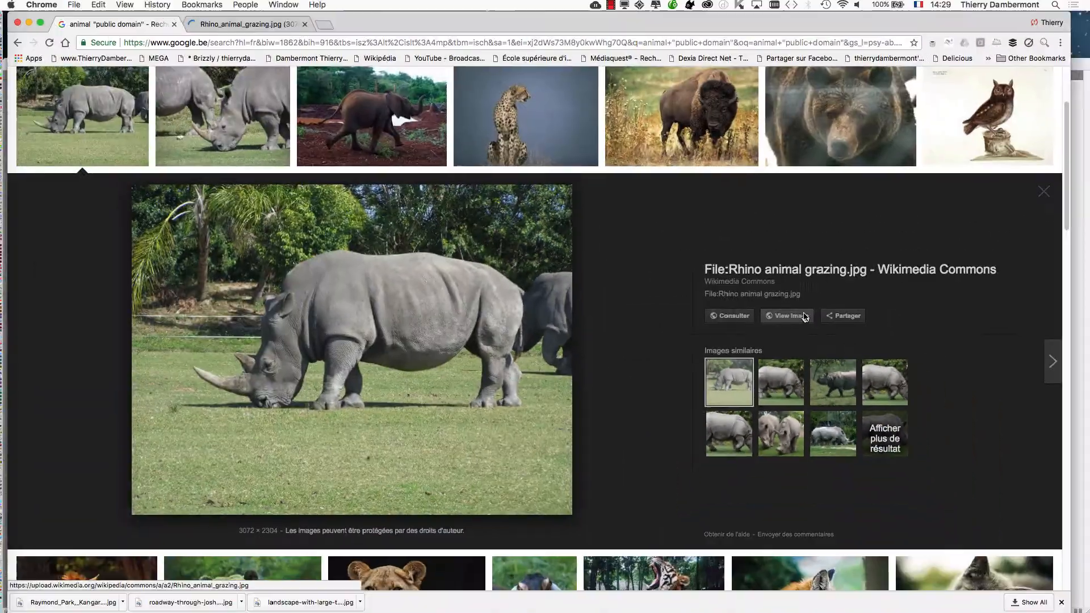
pyautogui.click(676, 124)
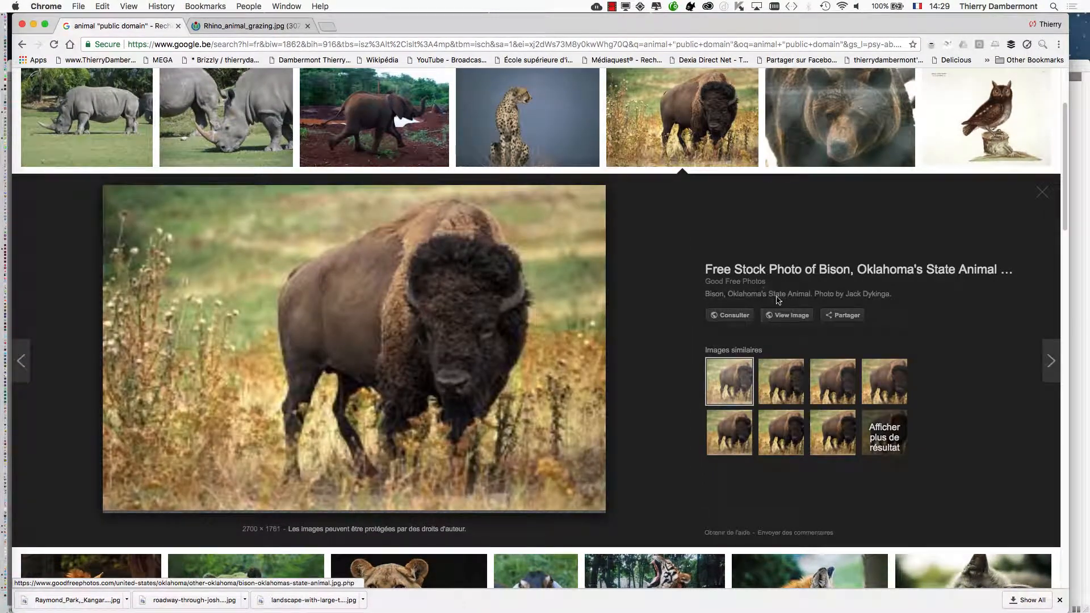
pyautogui.click(787, 315)
# Find the horned cow and the brown mouse further down the results and open their full images in separate tabs.
pyautogui.scroll(-3, 612, 393)
pyautogui.scroll(-5, 612, 394)
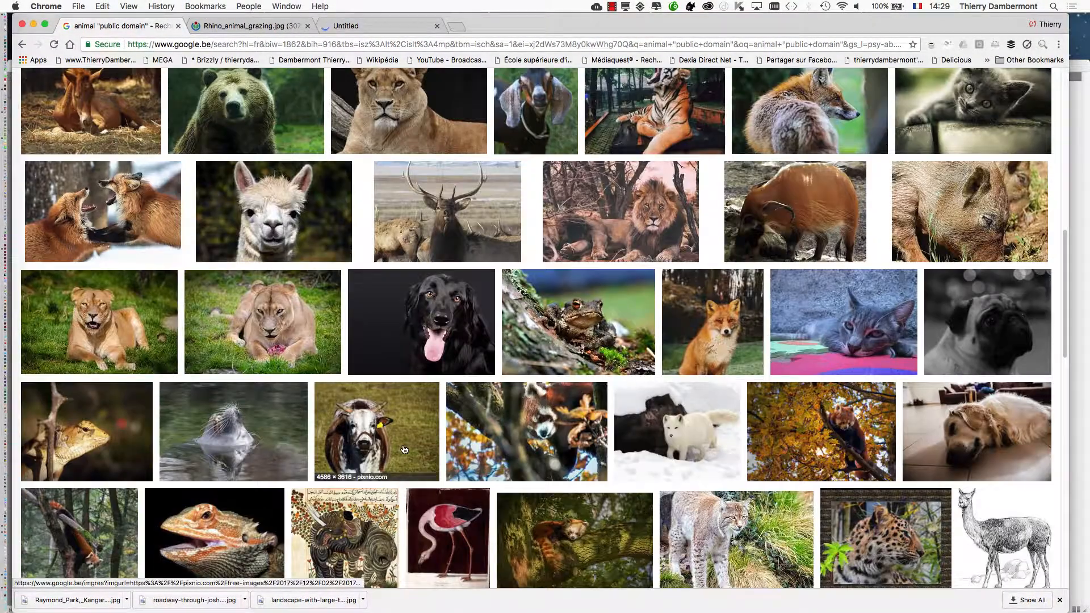
pyautogui.click(375, 430)
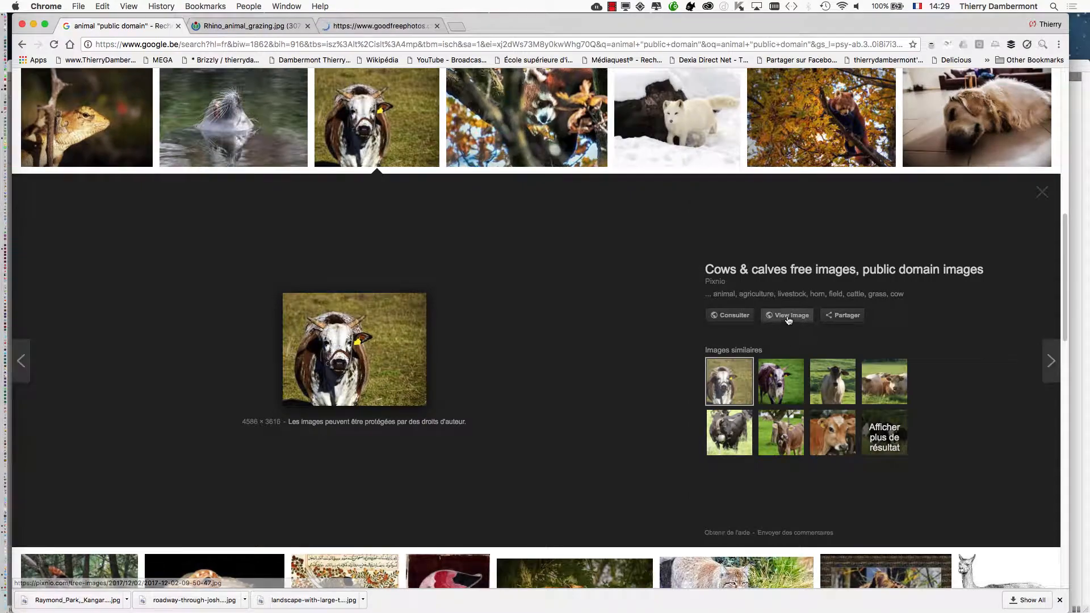
pyautogui.click(788, 316)
pyautogui.click(462, 375)
pyautogui.scroll(-1, 497, 405)
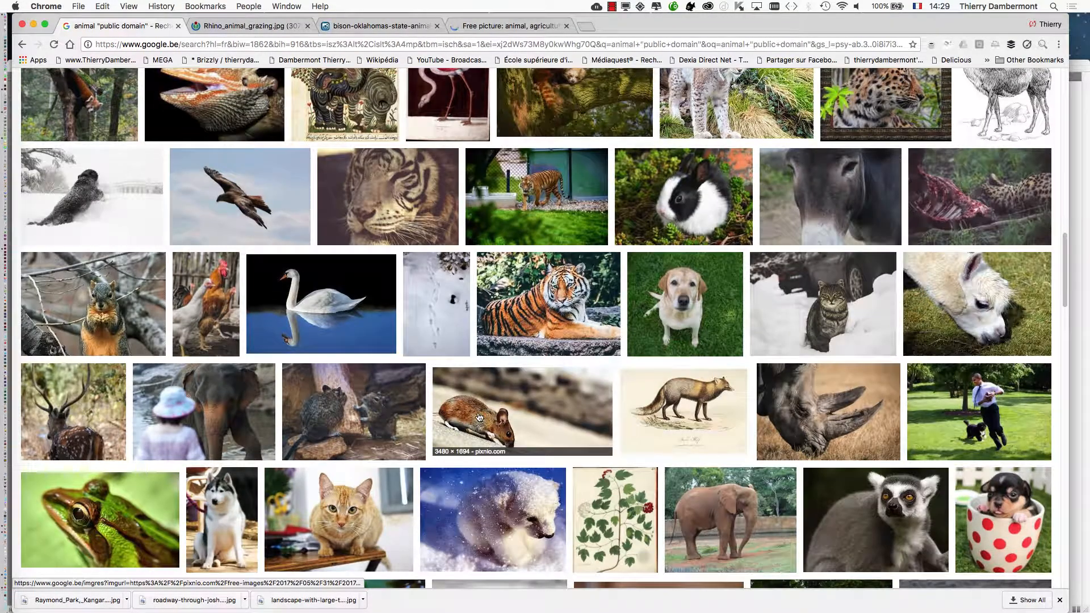
pyautogui.click(479, 417)
pyautogui.click(790, 316)
# Find the orange cat and the monkey in the results and open their full-size images in separate tabs.
pyautogui.scroll(-5, 614, 366)
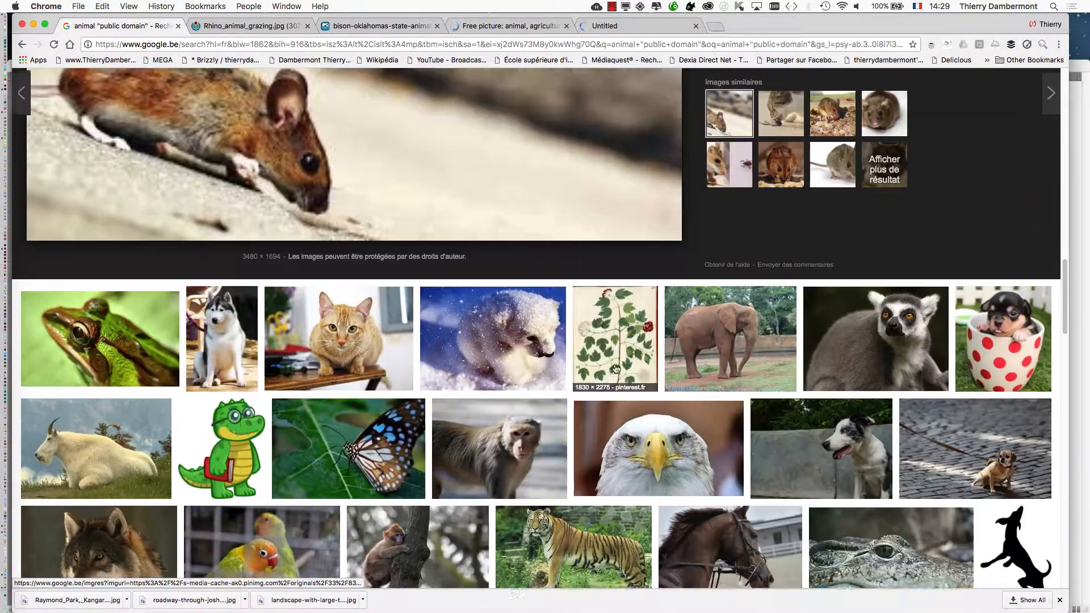
pyautogui.scroll(-3, 615, 369)
pyautogui.click(339, 182)
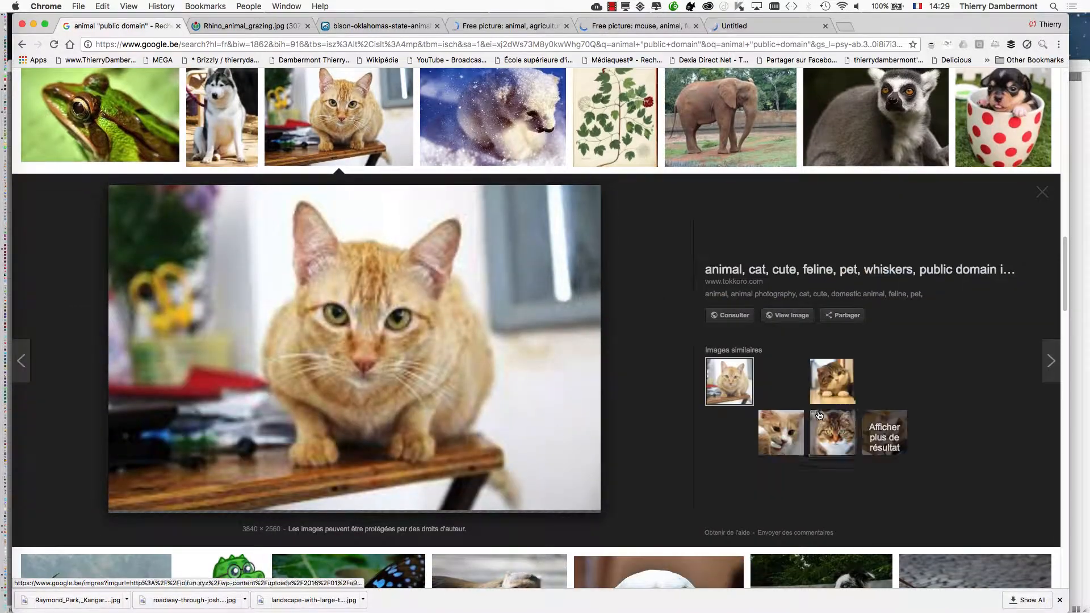
pyautogui.scroll(-7, 820, 417)
pyautogui.click(508, 208)
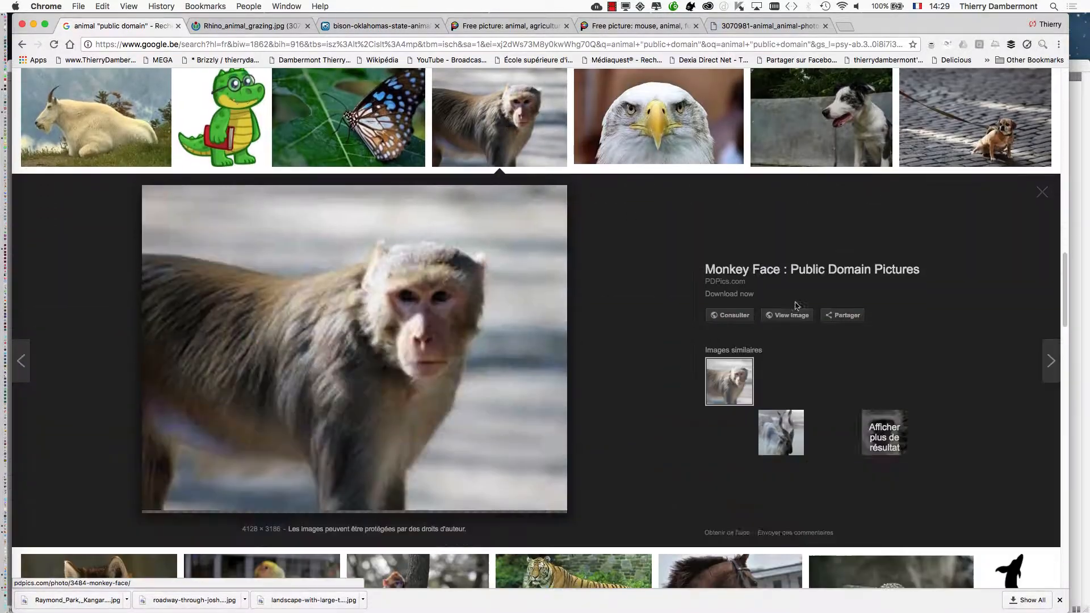
# Save the rhino photo as Rhino_animal_grazing.jpg in the "doc InDesign SESSION 2" folder.
pyautogui.click(234, 31)
pyautogui.rightClick(536, 258)
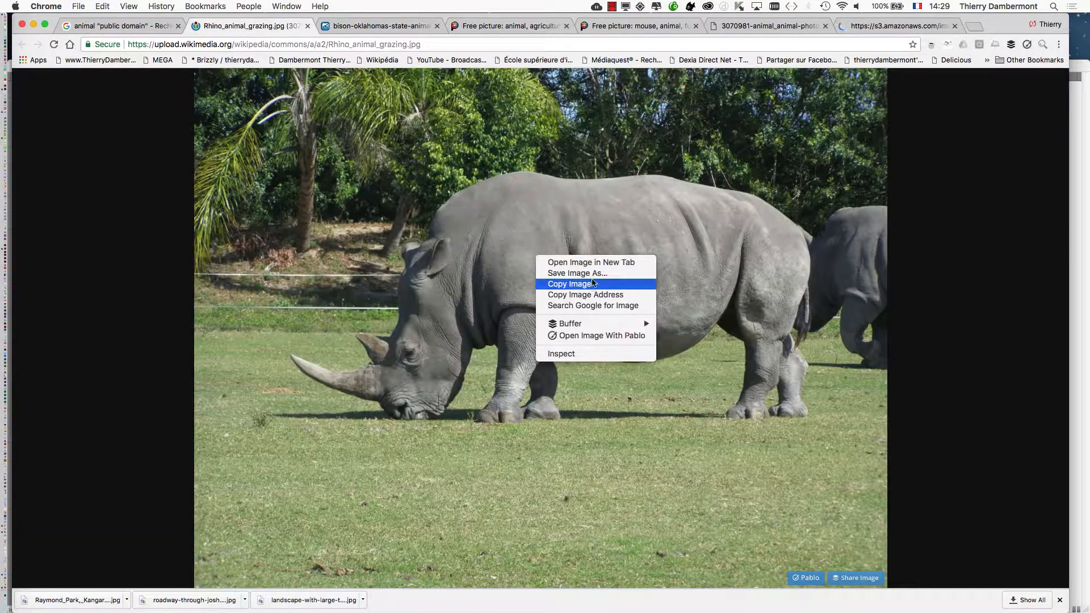
pyautogui.click(585, 273)
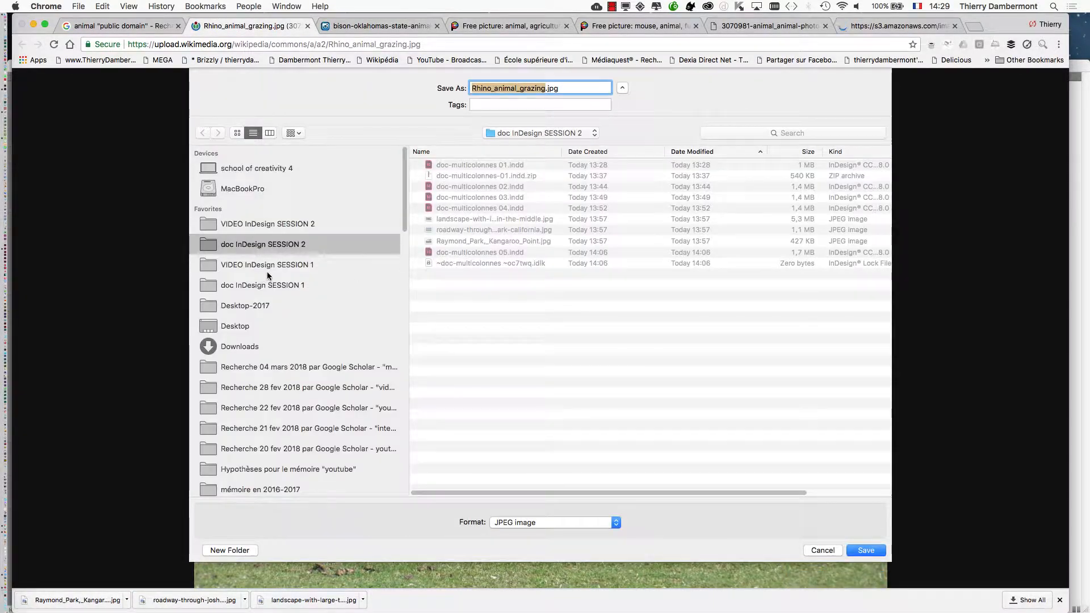
pyautogui.click(866, 550)
# Save the full-size bison photo as a JPEG image in the "doc InDesign SESSION 2" folder.
pyautogui.click(375, 25)
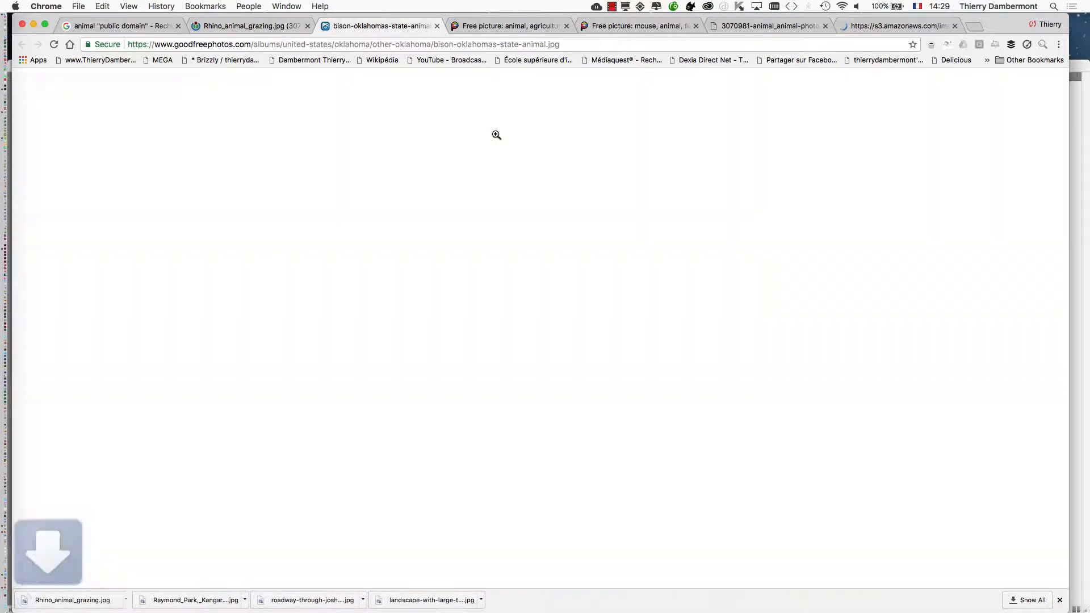
pyautogui.rightClick(584, 294)
pyautogui.click(622, 314)
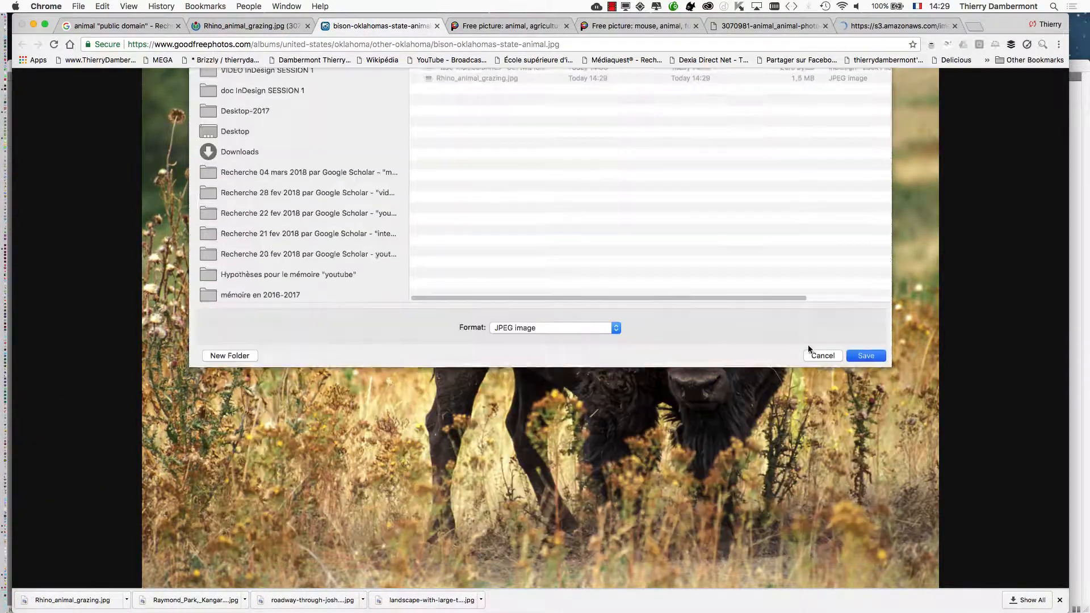
pyautogui.click(866, 355)
# Skip the cow and mouse pages and save the orange cat photo as a JPEG in the "doc InDesign SESSION 2" folder.
pyautogui.click(505, 26)
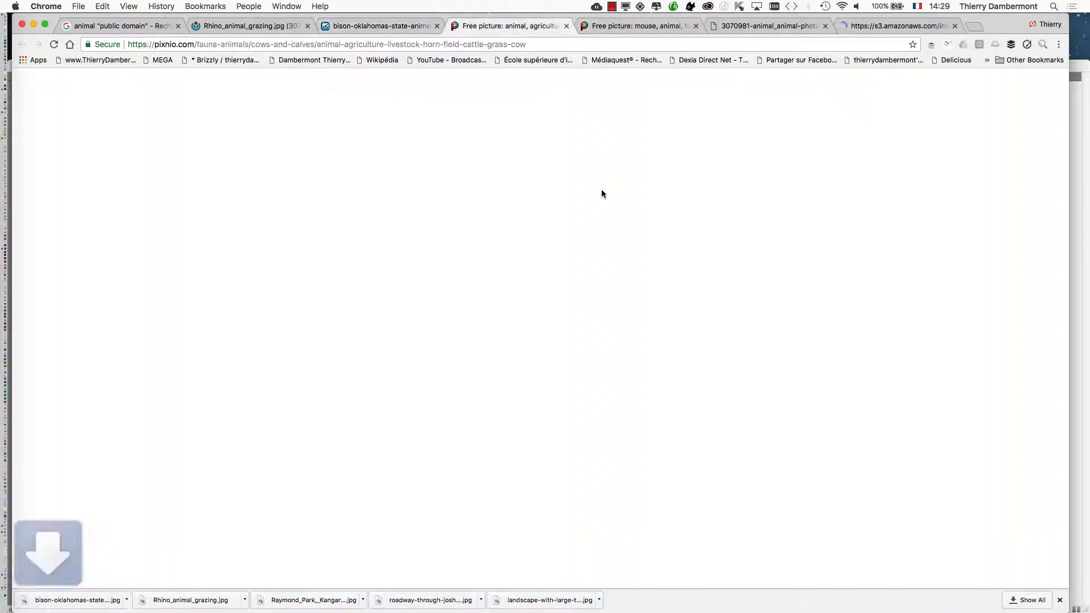
pyautogui.click(610, 29)
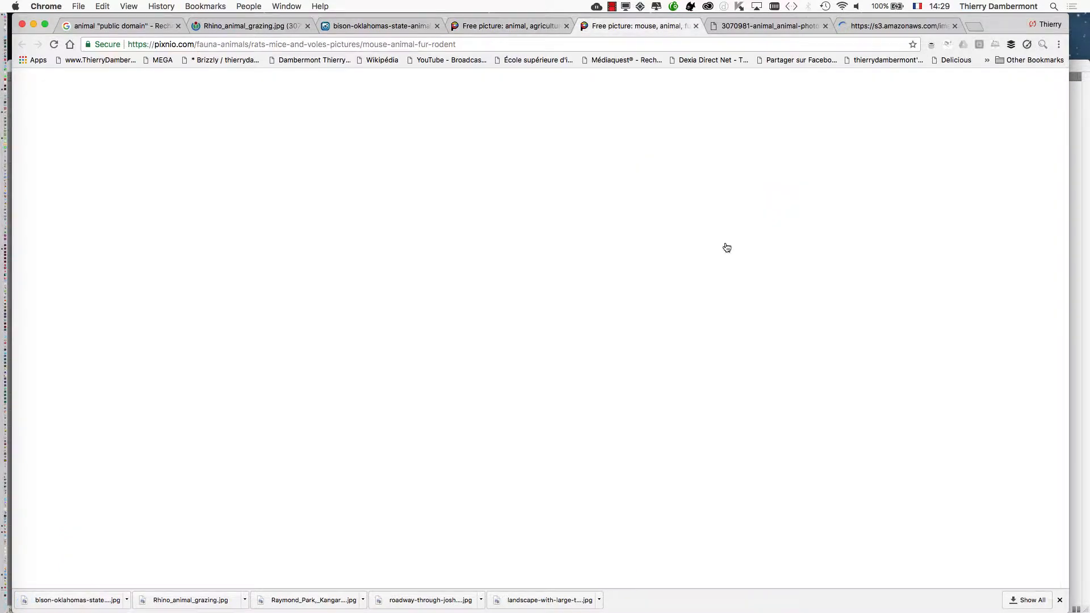
pyautogui.click(749, 25)
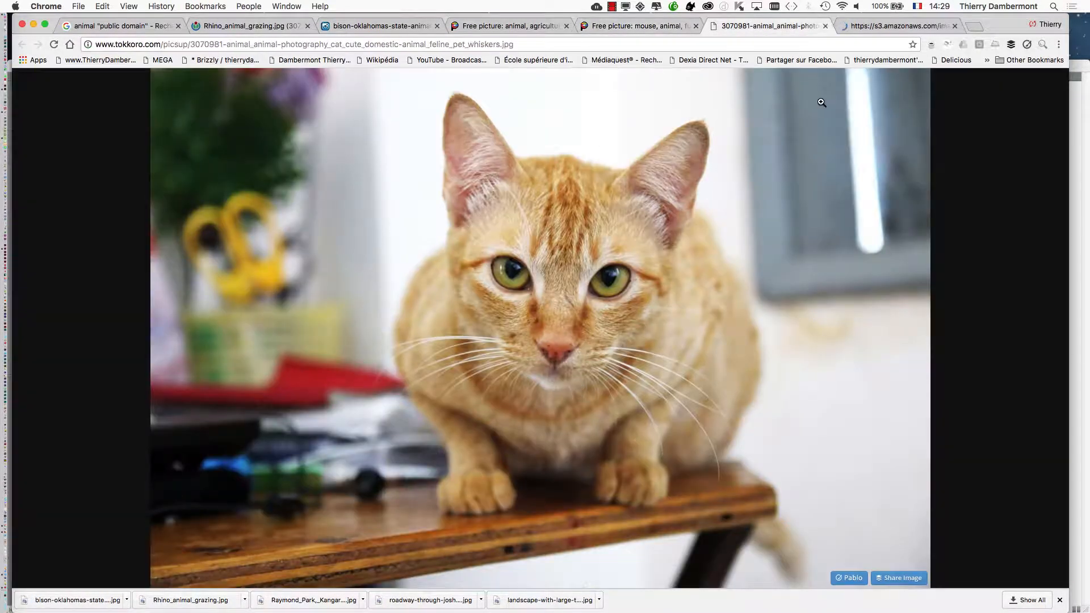
pyautogui.rightClick(593, 279)
pyautogui.click(674, 296)
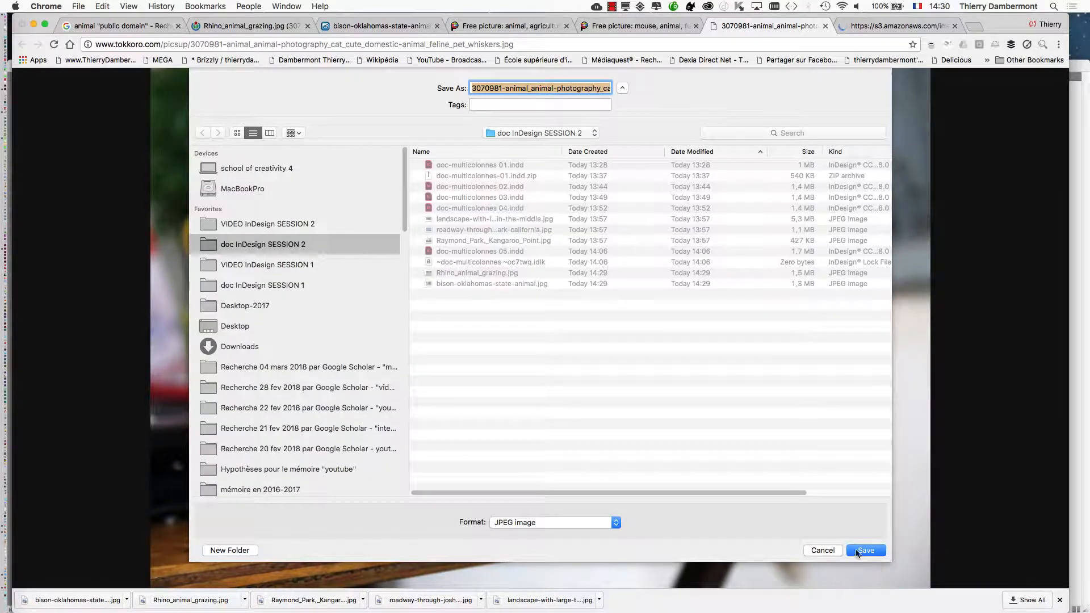
pyautogui.click(858, 551)
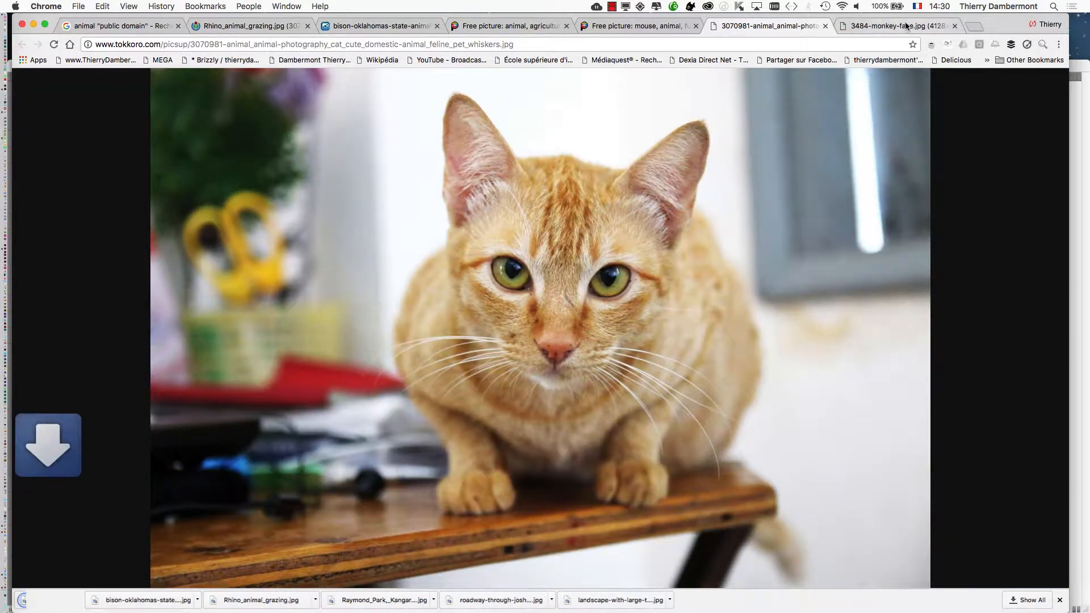
# Save the monkey photo as 3484-monkey-face.jpg in the "doc InDesign SESSION 2" folder.
pyautogui.click(903, 27)
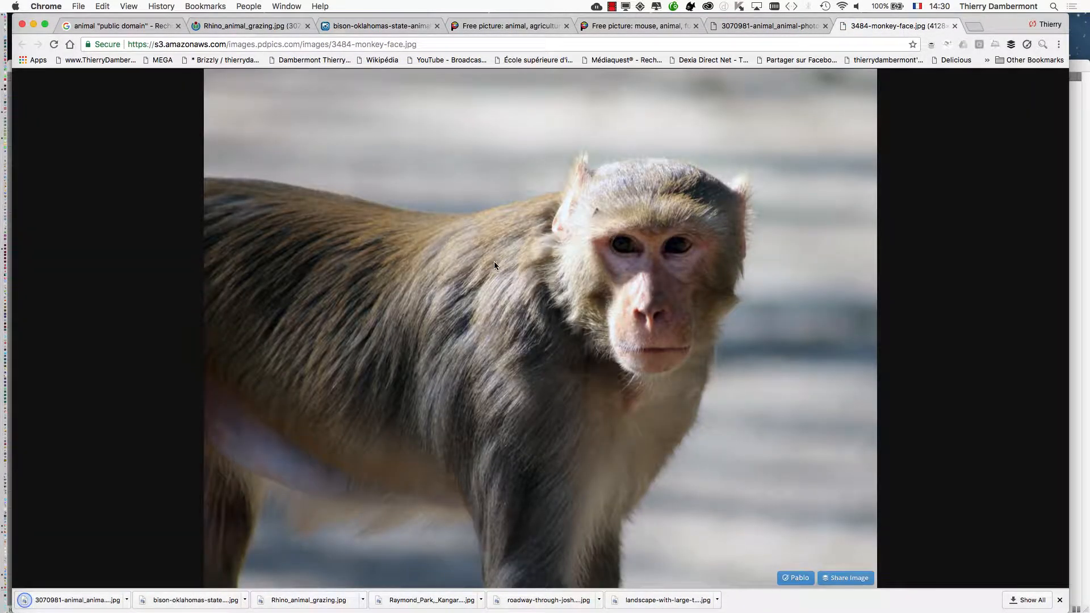
pyautogui.rightClick(494, 262)
pyautogui.click(528, 279)
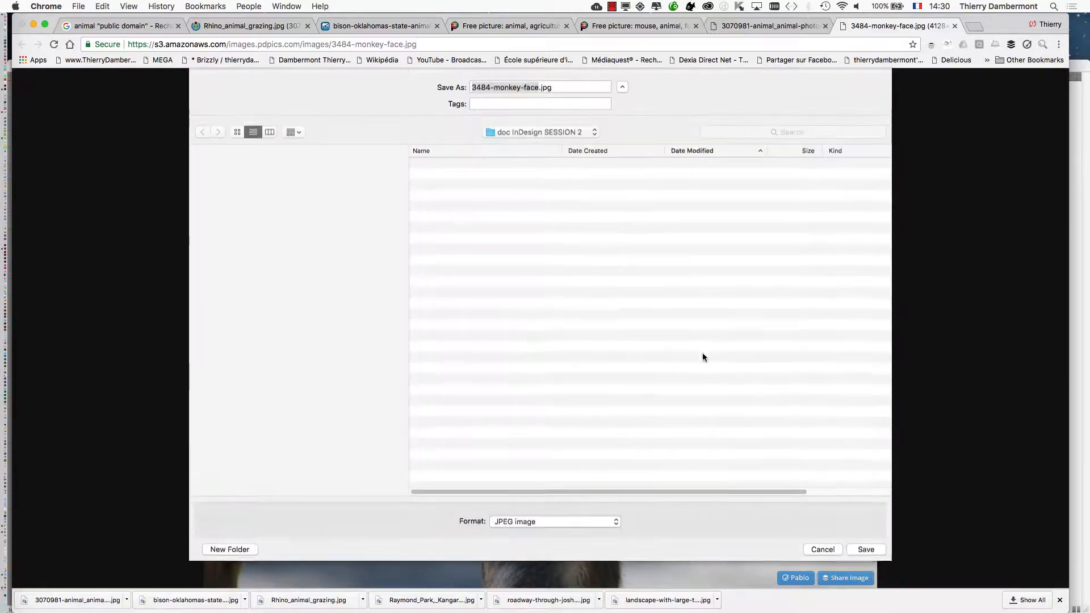
pyautogui.click(881, 551)
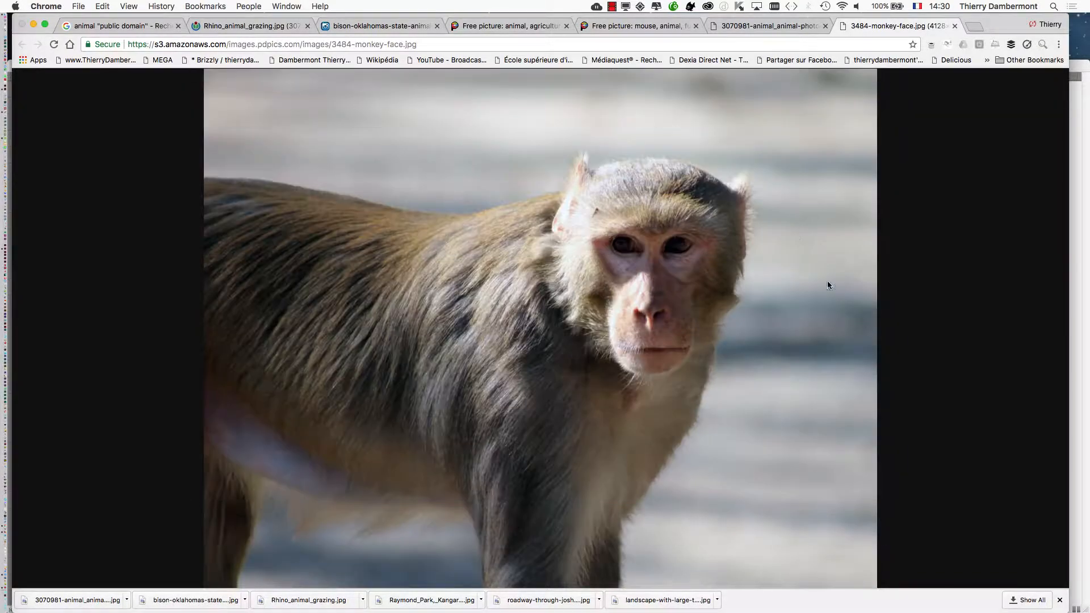
# Return to the animal search results and open the full-size photo of the curled-up fox in a new tab.
pyautogui.click(130, 25)
pyautogui.scroll(-8, 614, 312)
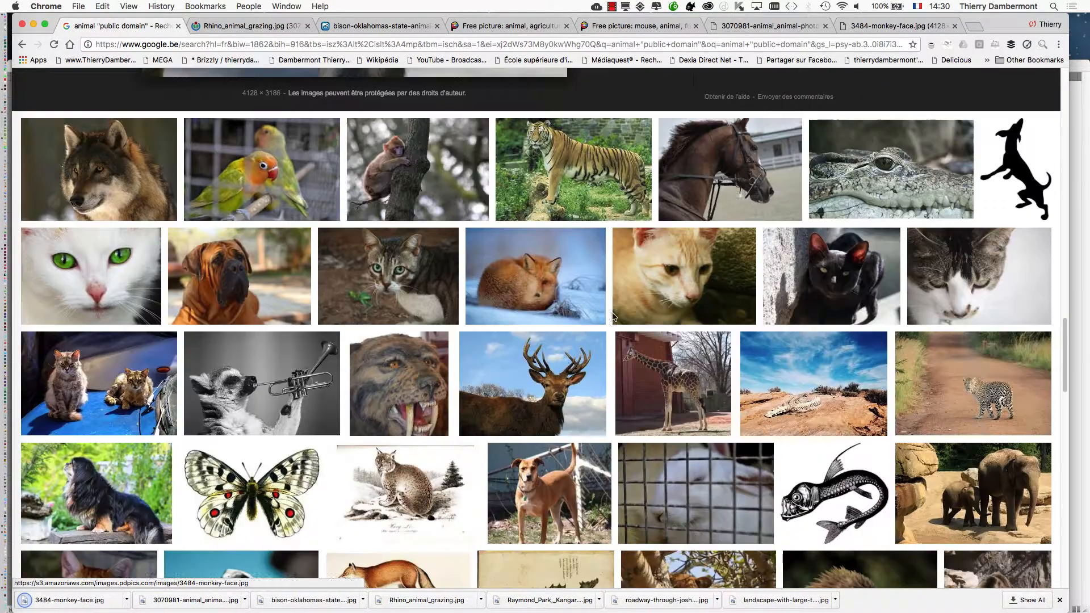
pyautogui.click(544, 264)
pyautogui.click(785, 322)
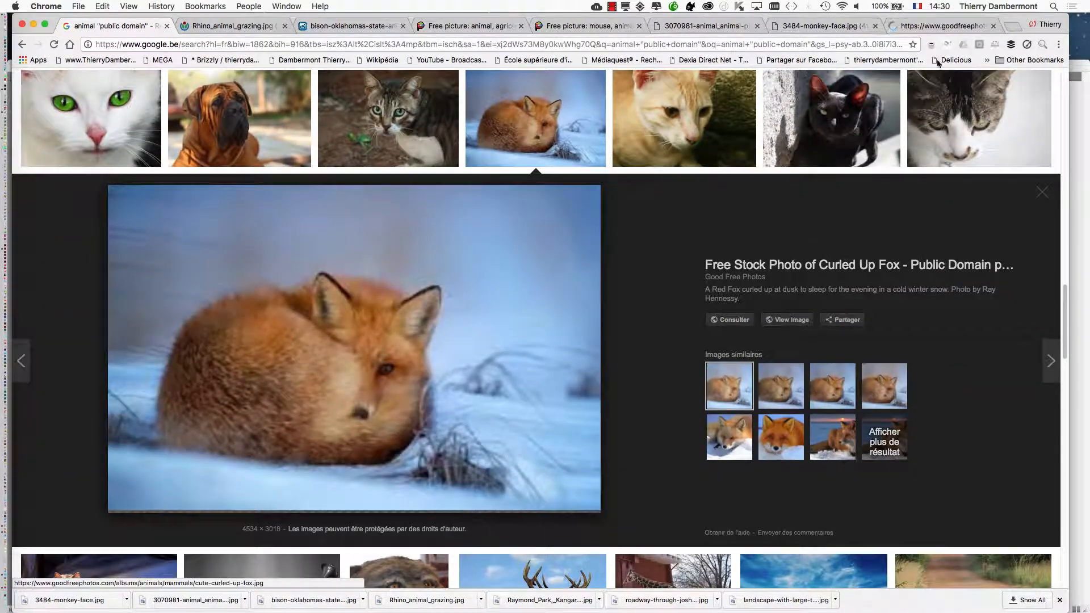
# Save the fox photo as cute-curled-up-fox.jpg in the "doc InDesign SESSION 2" folder.
pyautogui.click(938, 27)
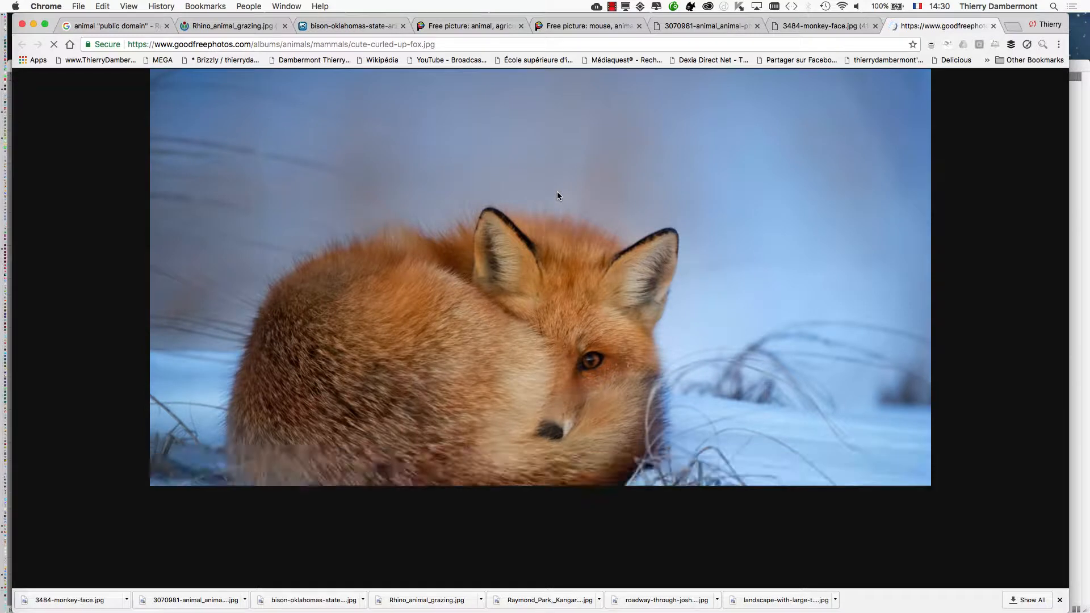
pyautogui.rightClick(549, 275)
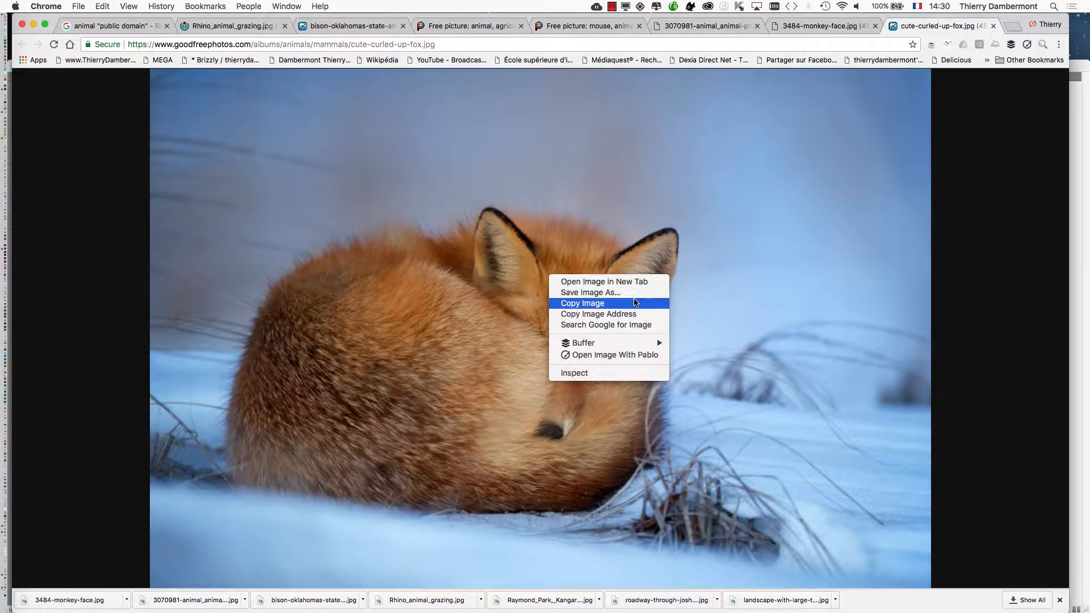
pyautogui.click(637, 294)
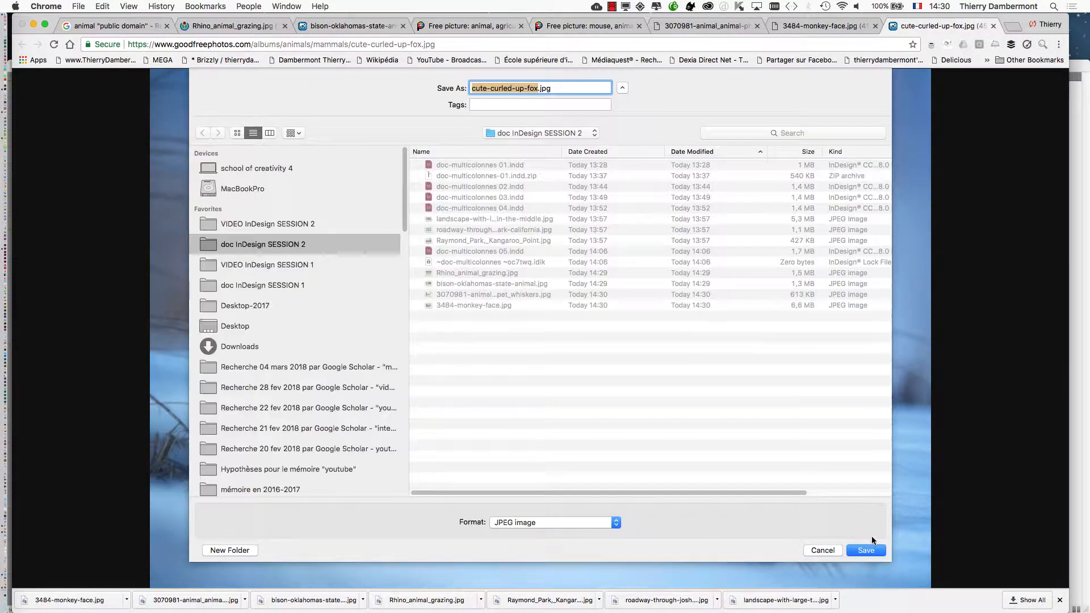
pyautogui.click(866, 550)
# Minimize the Chrome window and switch back to the doc-multicolonnes 05 document in InDesign.
pyautogui.press('super+m')
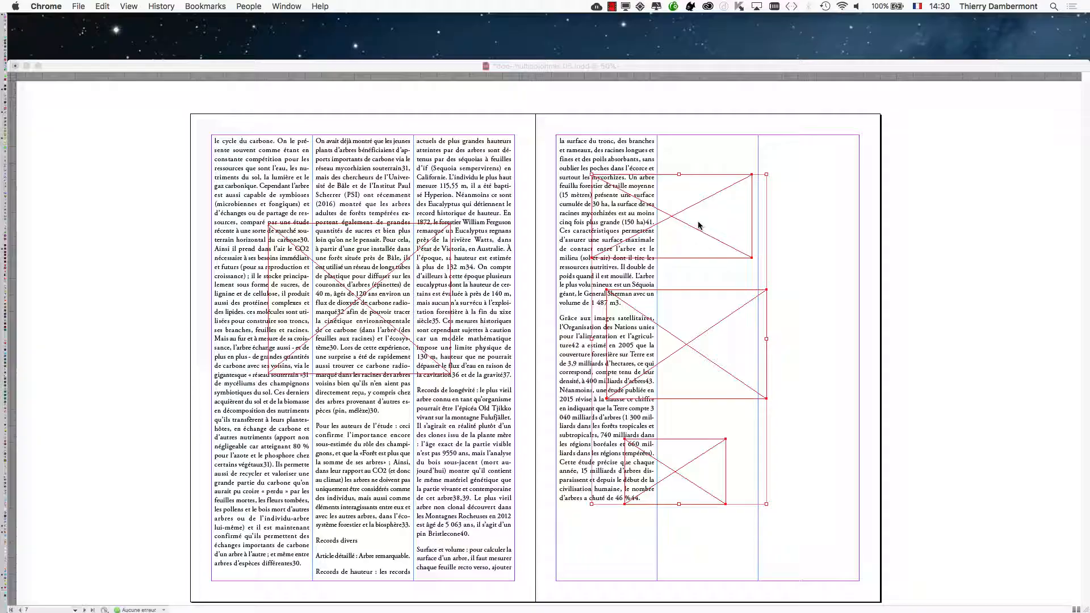
pyautogui.click(178, 262)
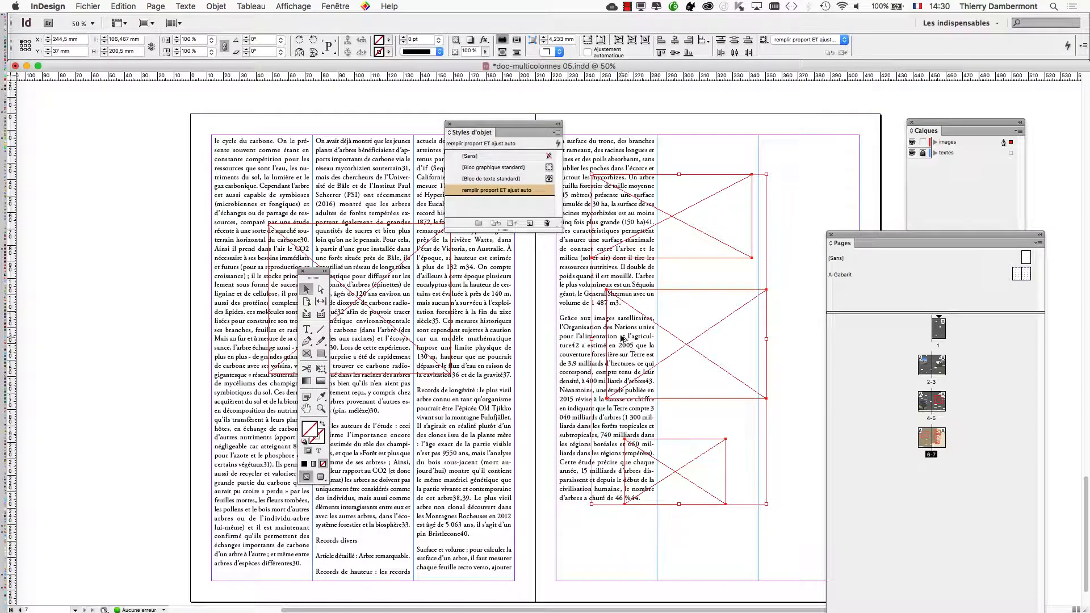
# Open the image import dialog and list the "doc InDesign SESSION 2" folder sorted by Date Modified, newest first.
pyautogui.press('super+minus')
pyautogui.moveTo(508, 135); pyautogui.dragTo(250, 132)
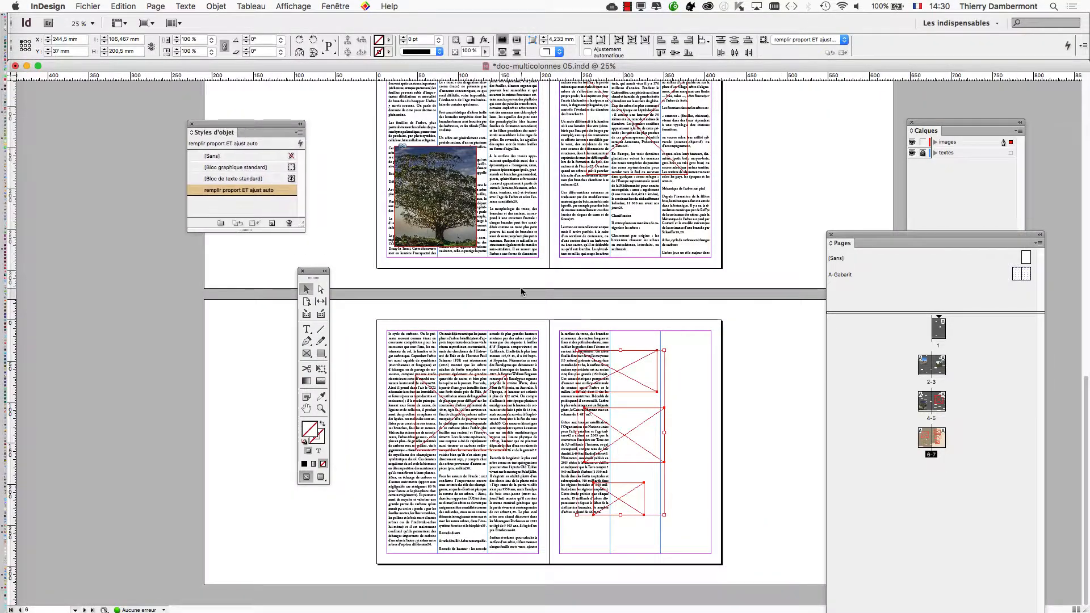
pyautogui.scroll(4, 520, 289)
pyautogui.scroll(-4, 522, 294)
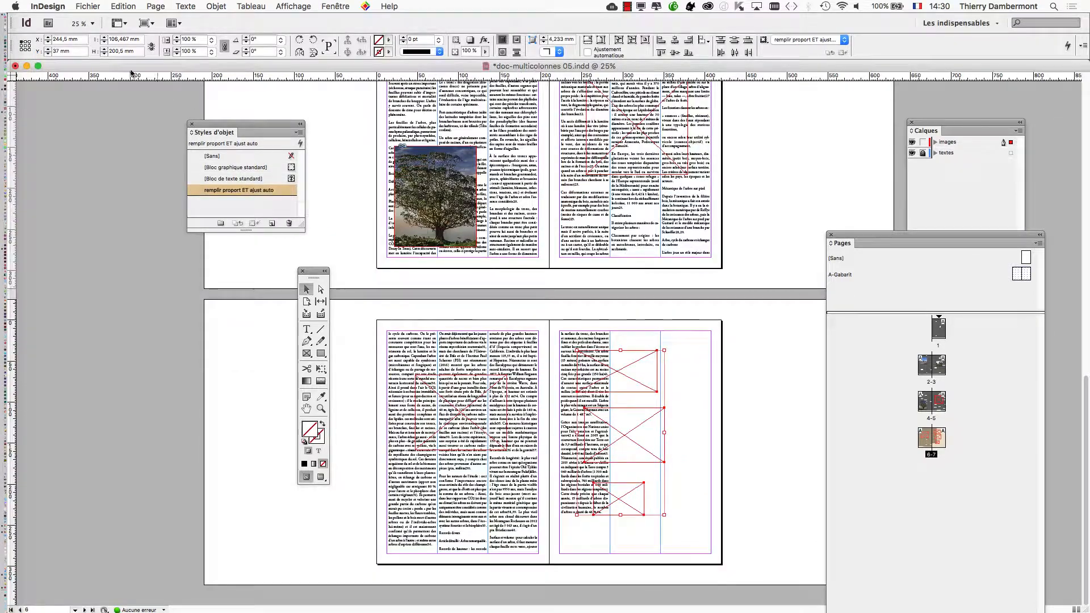
pyautogui.click(79, 5)
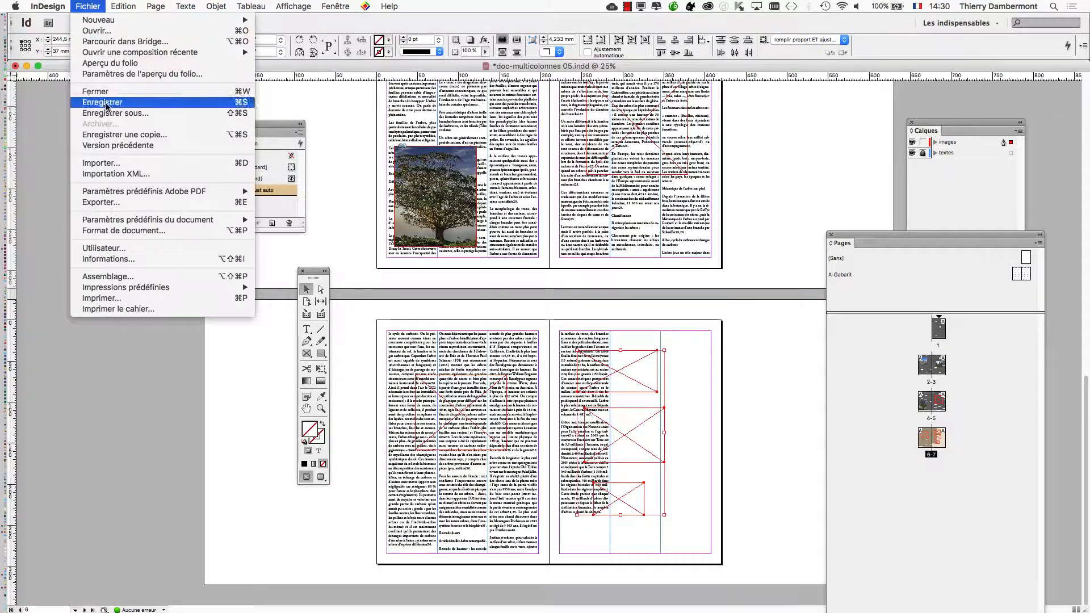
pyautogui.click(111, 164)
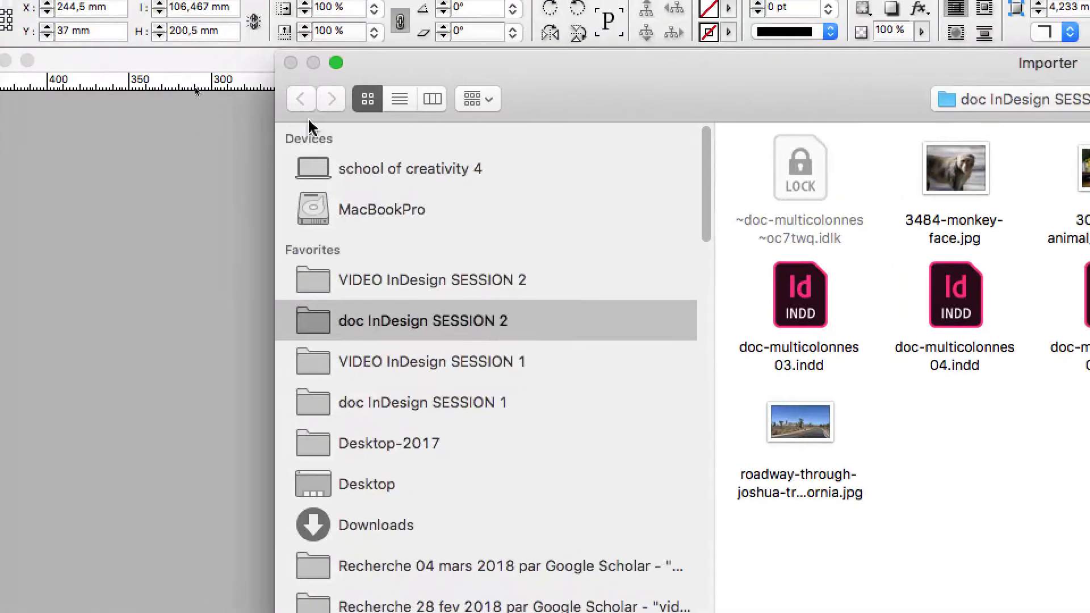
pyautogui.click(399, 98)
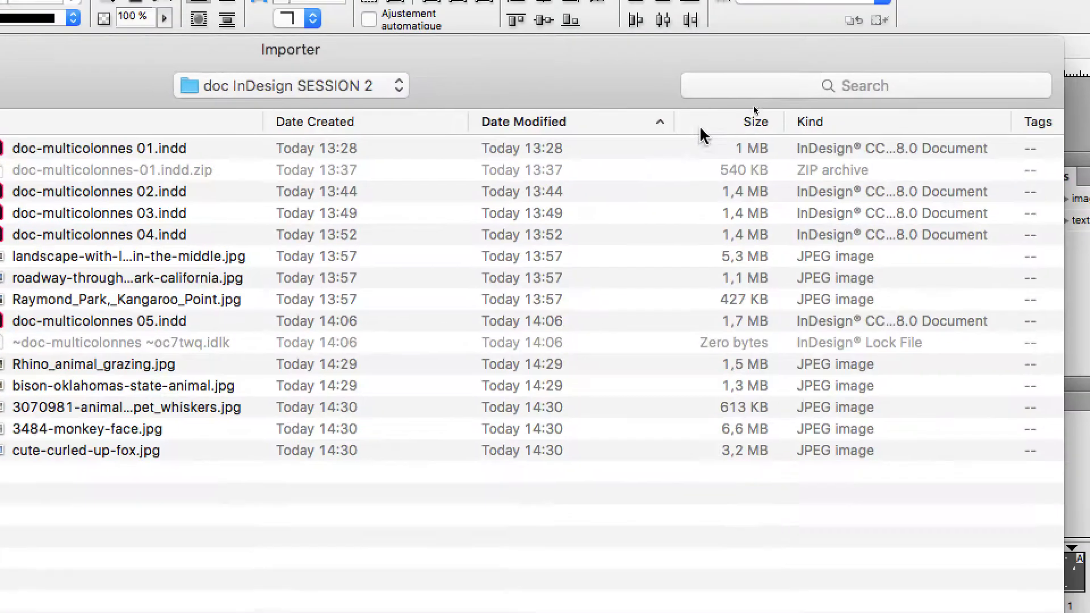
pyautogui.click(433, 125)
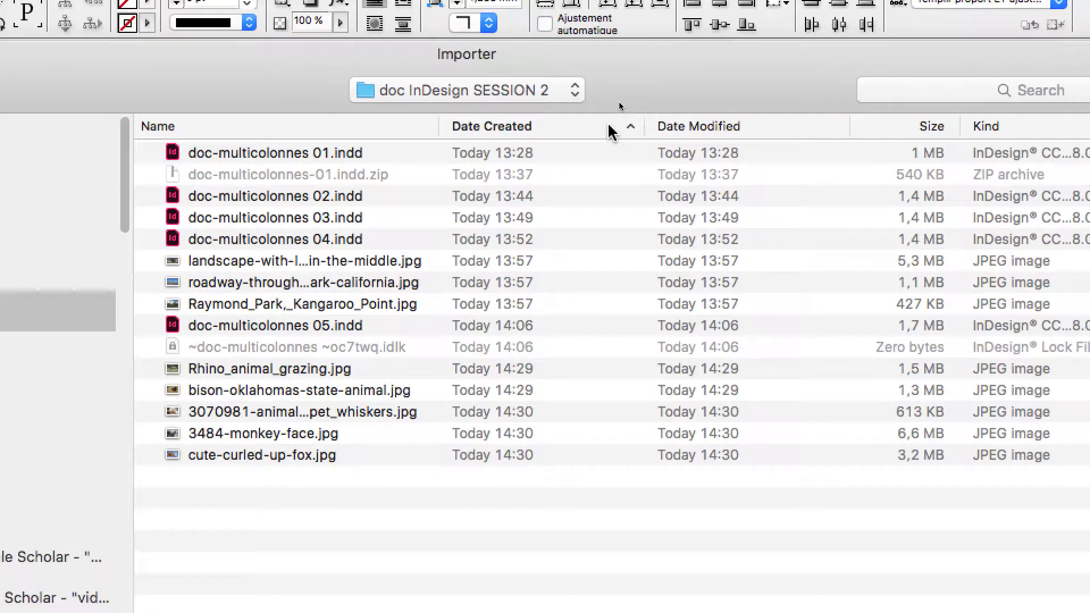
pyautogui.click(697, 127)
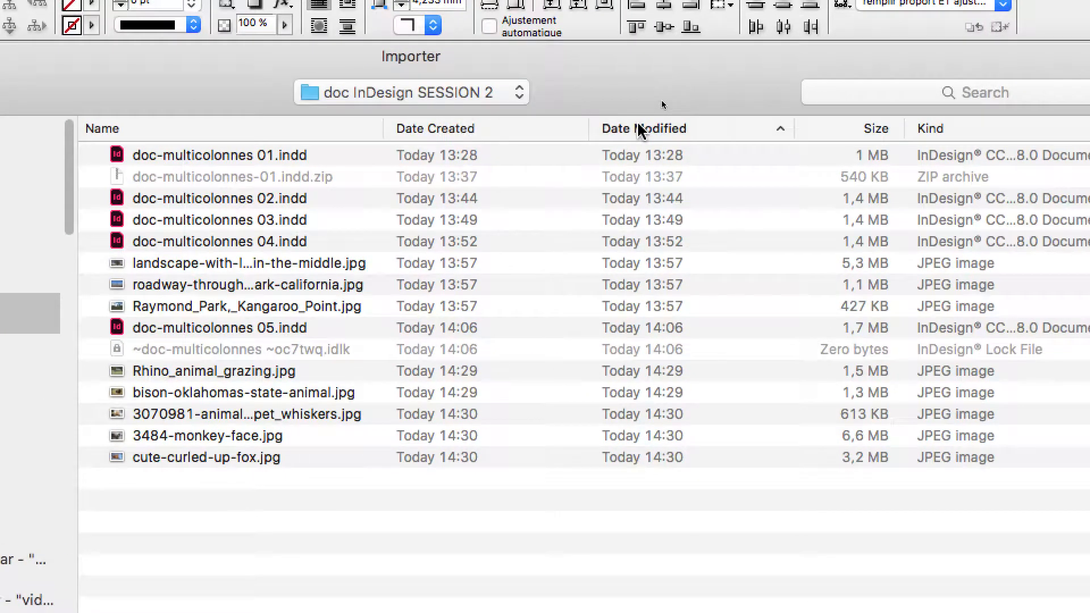
pyautogui.click(698, 127)
# Load the five animal photos from cute-curled-up-fox.jpg through Rhino_animal_grazing.jpg for placement.
pyautogui.click(273, 155)
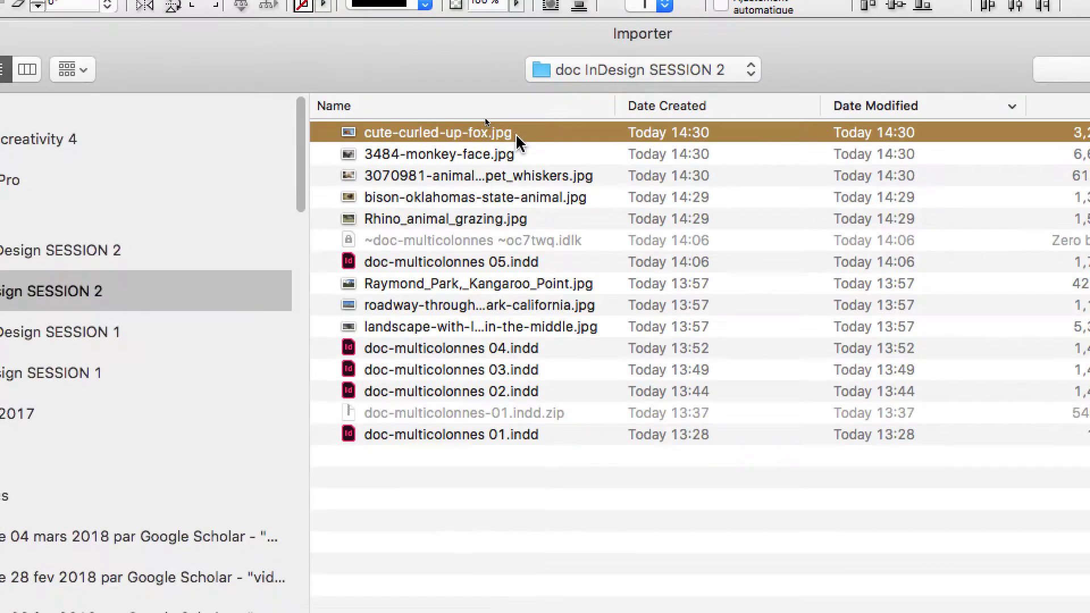
pyautogui.keyDown('shift'); pyautogui.click(273, 241); pyautogui.keyUp('shift')
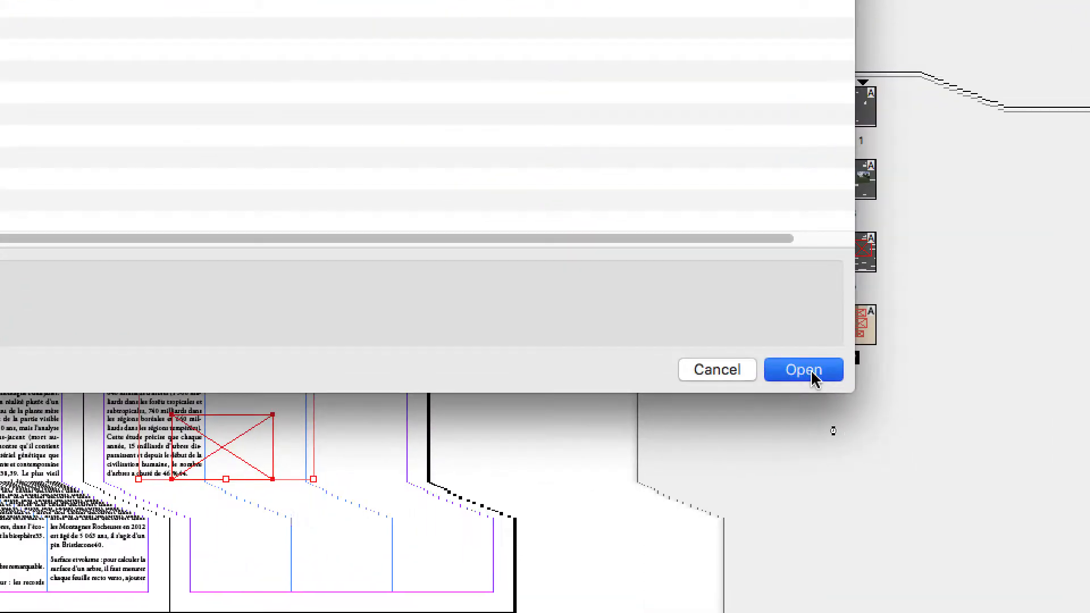
pyautogui.click(804, 370)
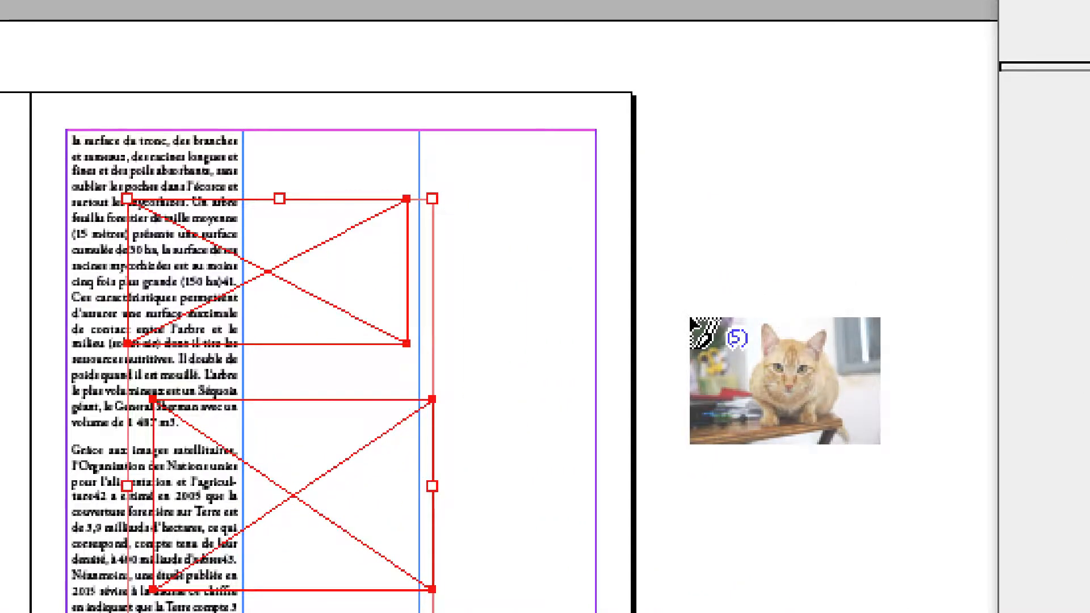
# Cycle through the loaded photos, placing the monkey in page 7's small bottom frame and the rhino in its middle frame.
pyautogui.press('Right')
pyautogui.press('Right')
pyautogui.press('Right')
pyautogui.press('Right')
pyautogui.press('Right')
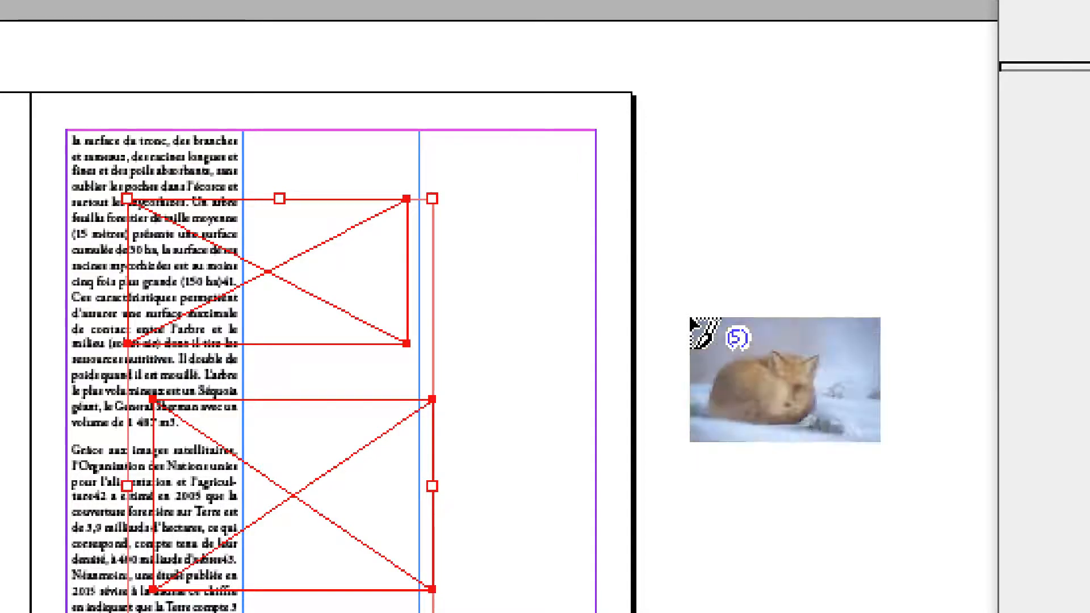
pyautogui.press('Right')
pyautogui.press('Right')
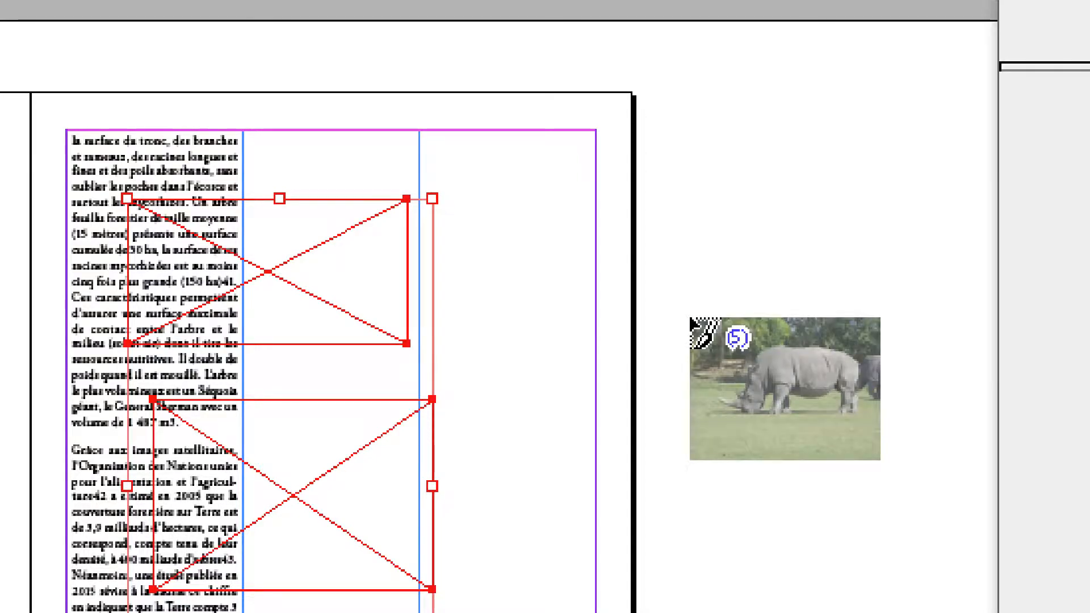
pyautogui.press('Left')
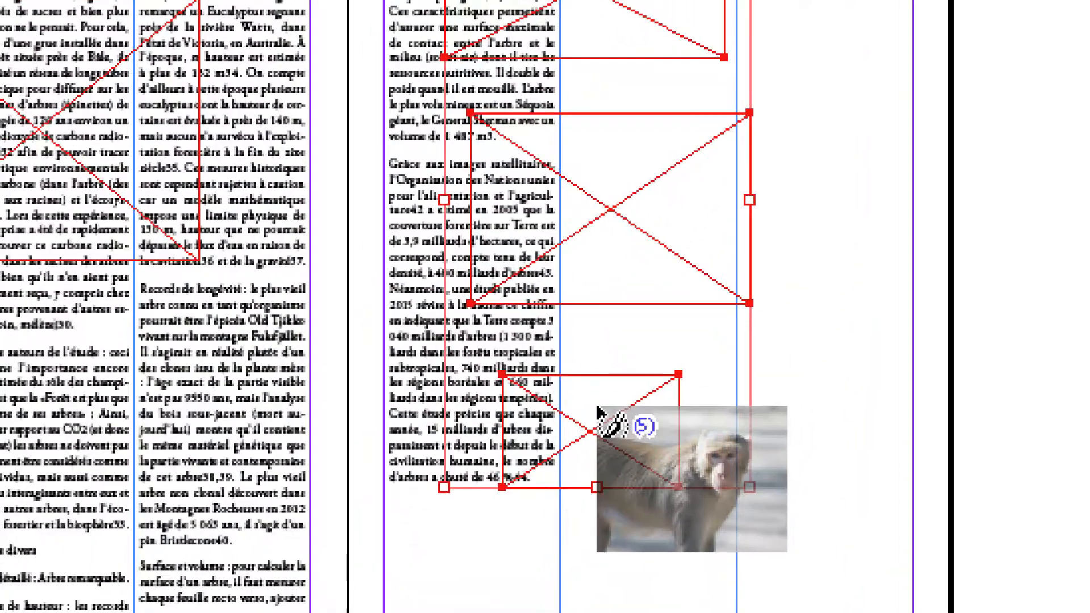
pyautogui.click(598, 406)
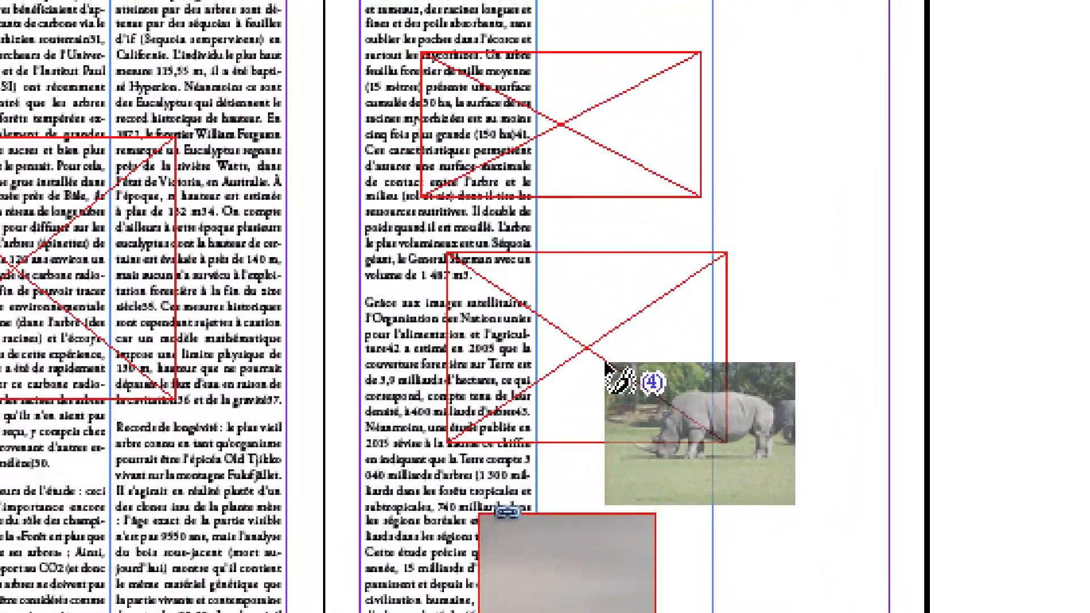
pyautogui.click(630, 224)
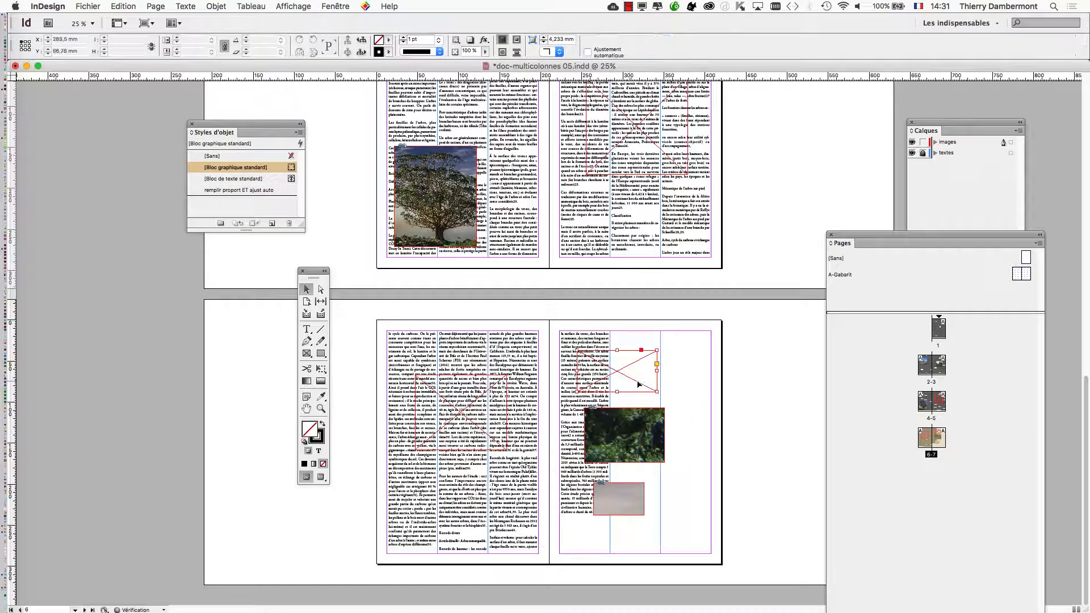
# Delete the rhino and monkey photos from inside their frames on page 7, keeping the empty frames.
pyautogui.click(639, 385)
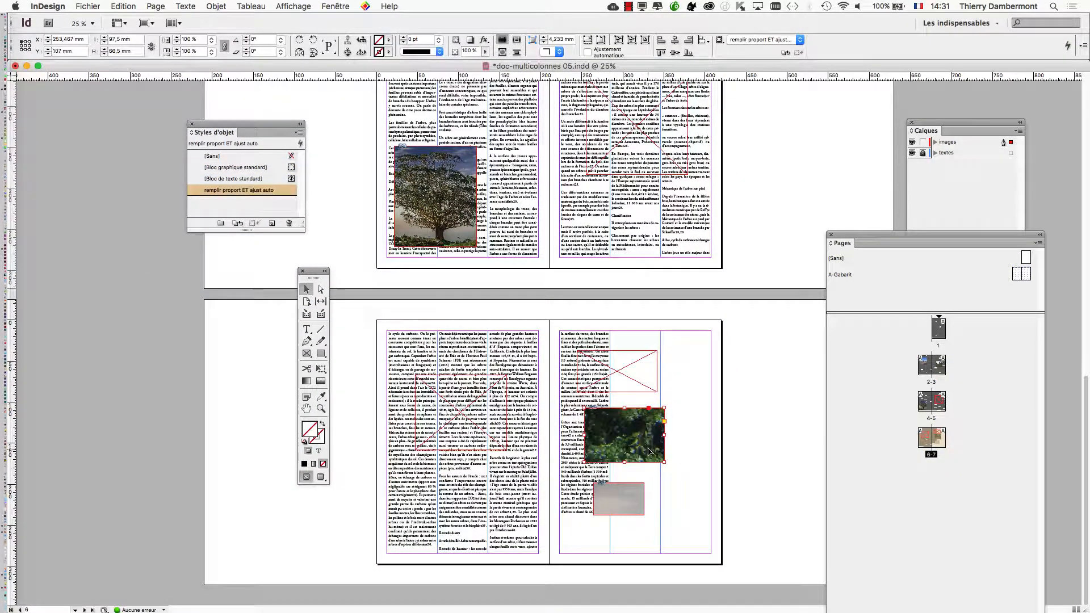
pyautogui.click(651, 469)
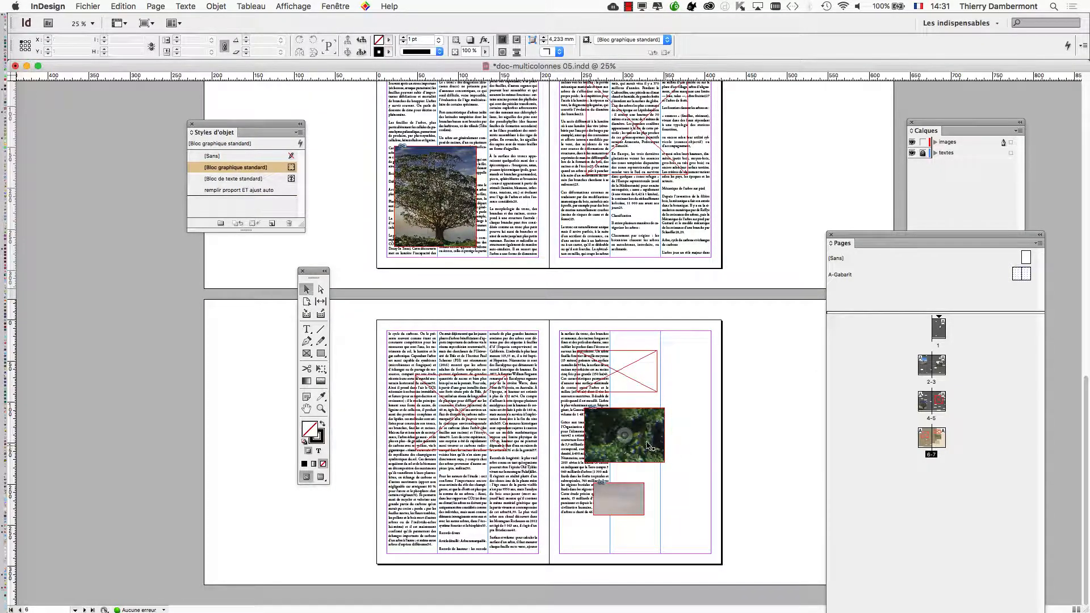
pyautogui.click(628, 439)
pyautogui.press('Delete')
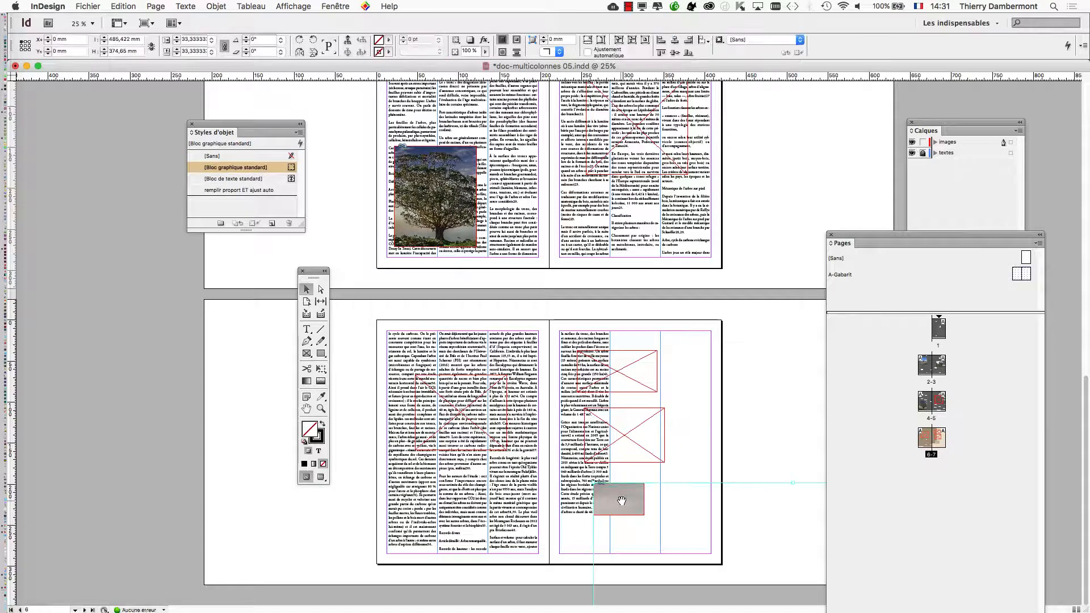
pyautogui.click(365, 337)
# Move the tools panel clear of the spread and the Styles d'objet panel beside the empty frames on page 7.
pyautogui.moveTo(311, 274); pyautogui.dragTo(130, 300)
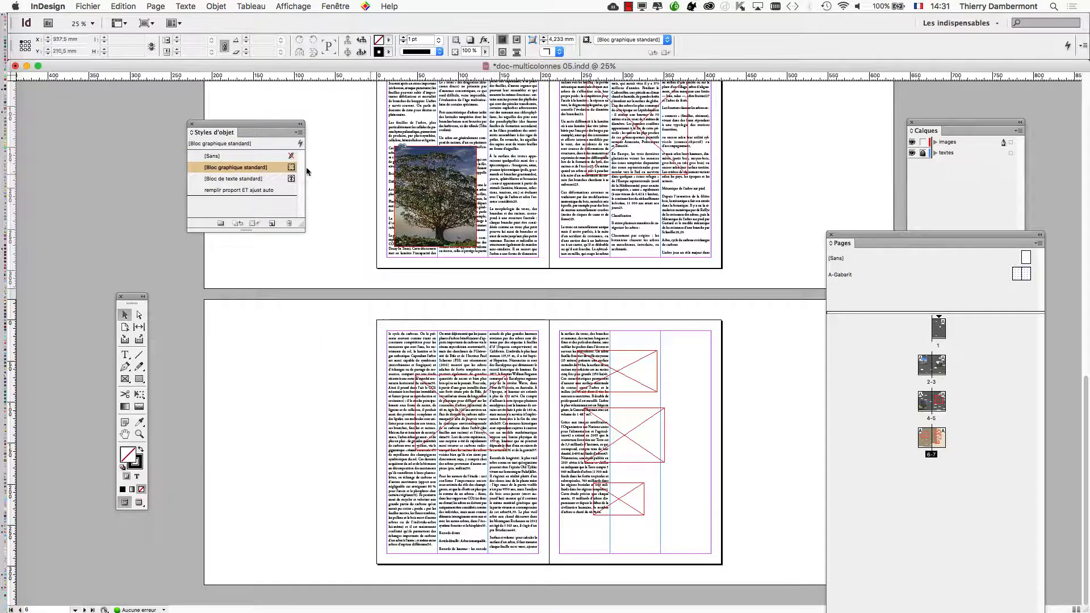
pyautogui.moveTo(230, 121); pyautogui.dragTo(292, 124)
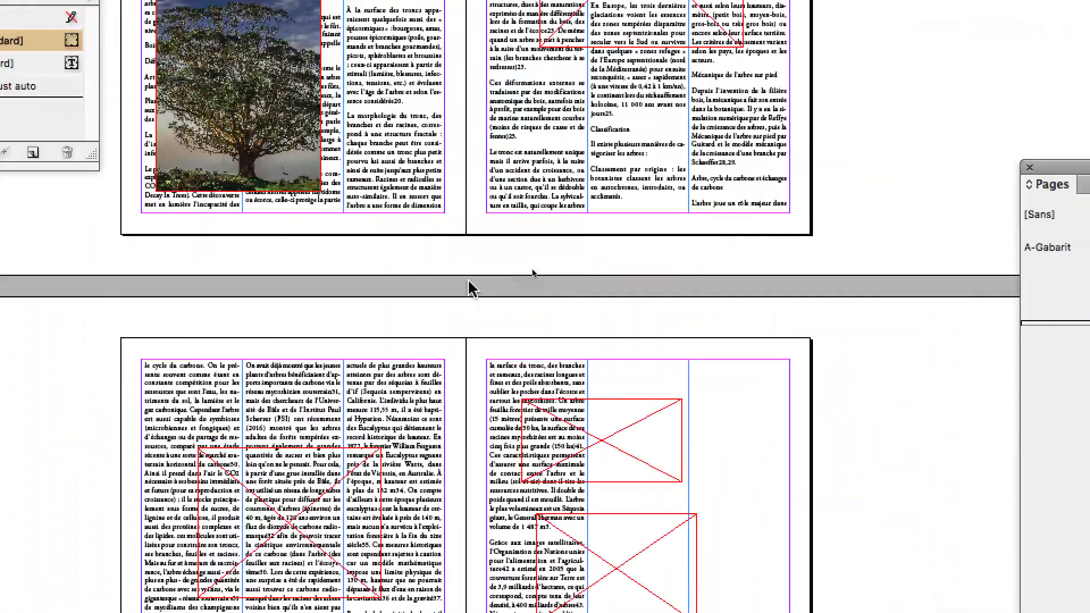
pyautogui.moveTo(284, 178); pyautogui.dragTo(695, 267)
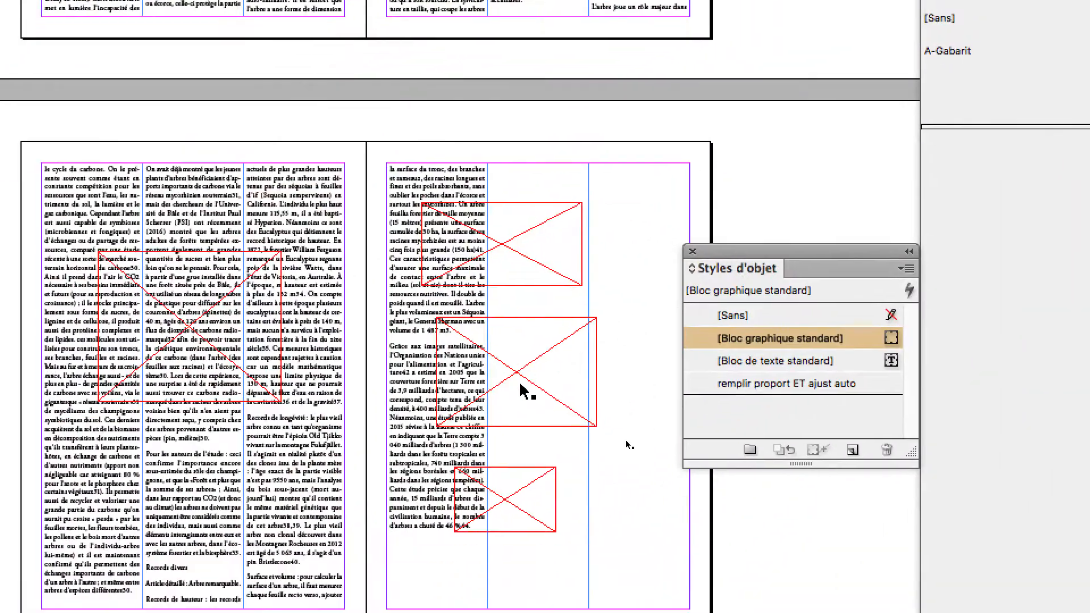
# Choose "remplir proport ET ajust auto" as the active object style with no frame selected.
pyautogui.click(522, 392)
pyautogui.click(512, 517)
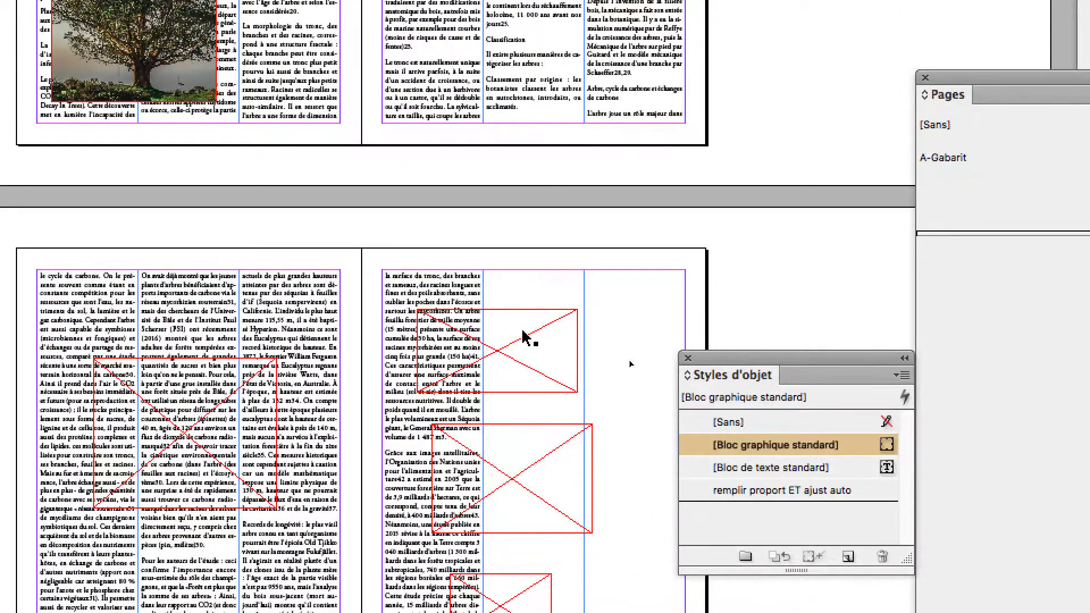
pyautogui.click(523, 335)
pyautogui.click(766, 325)
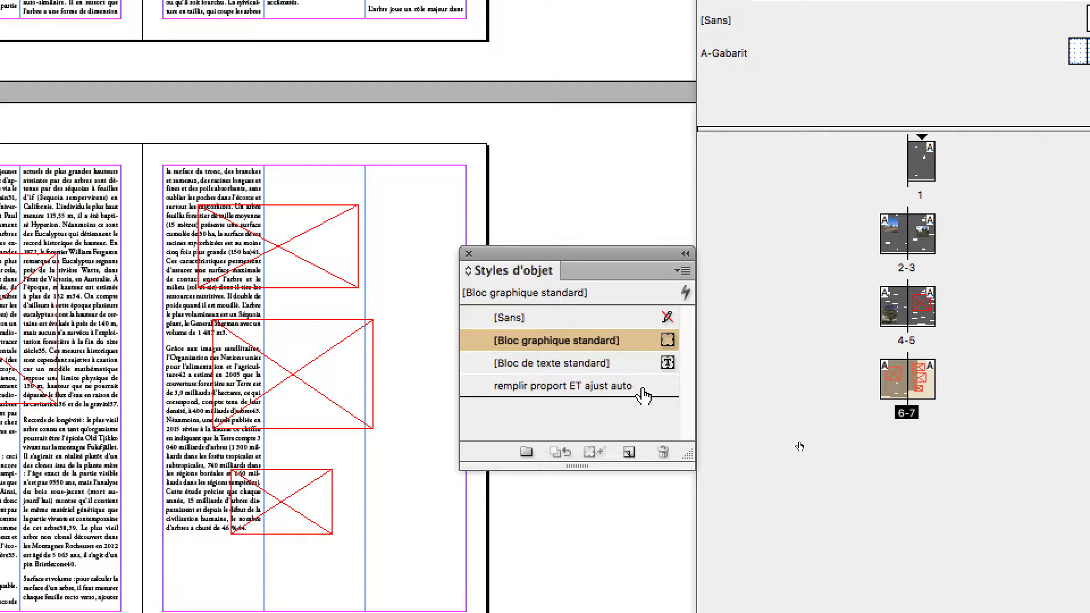
pyautogui.click(644, 389)
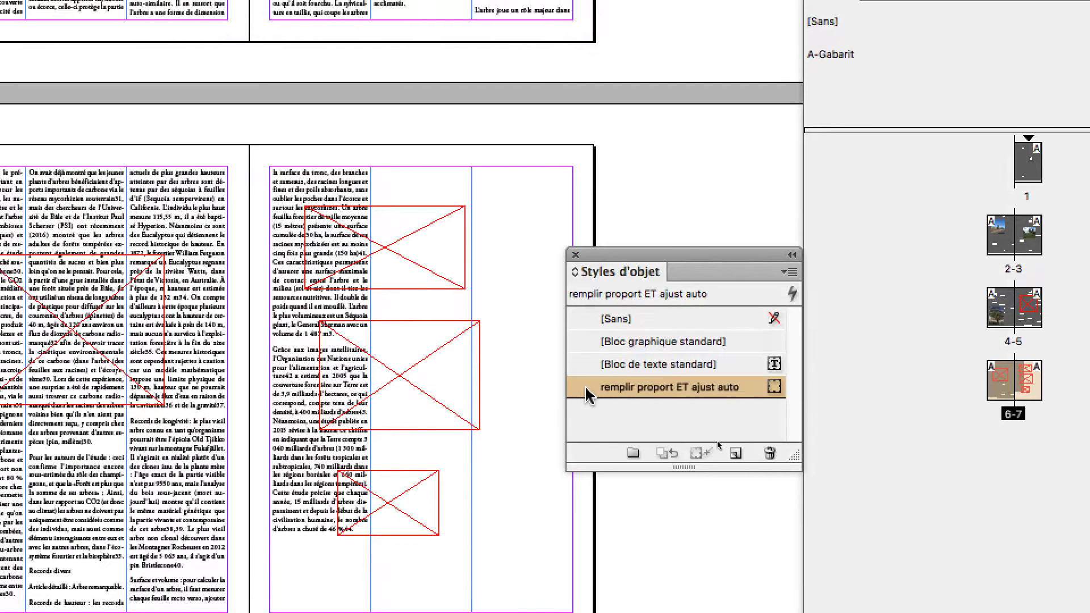
# Enlarge the Styles d'objet panel and fully enable "Options d'ajustement de bloc" in the "remplir proport ET ajust auto" style.
pyautogui.doubleClick(490, 388)
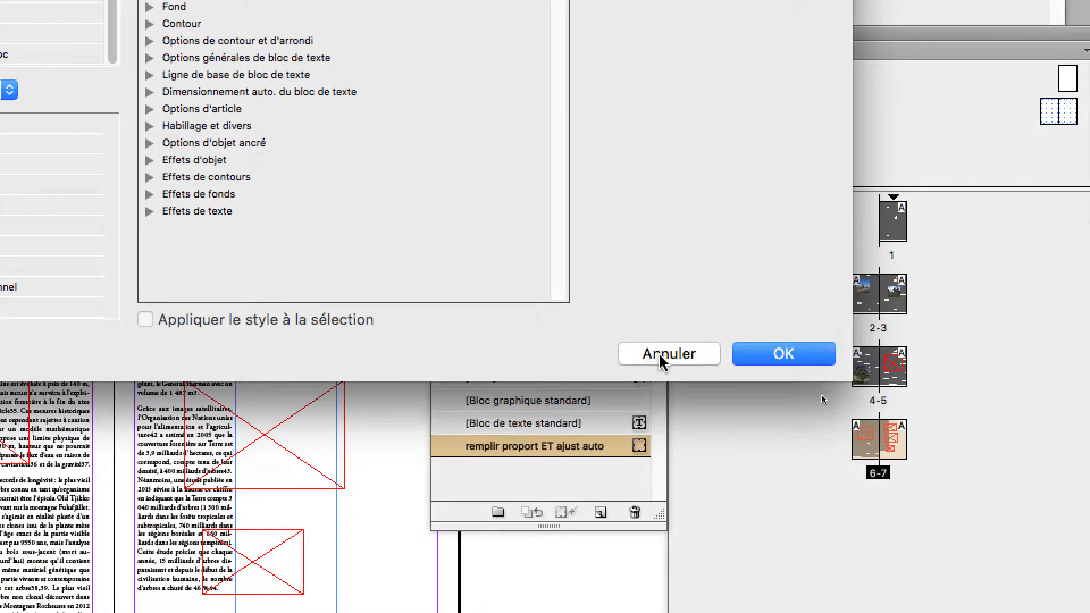
pyautogui.click(664, 356)
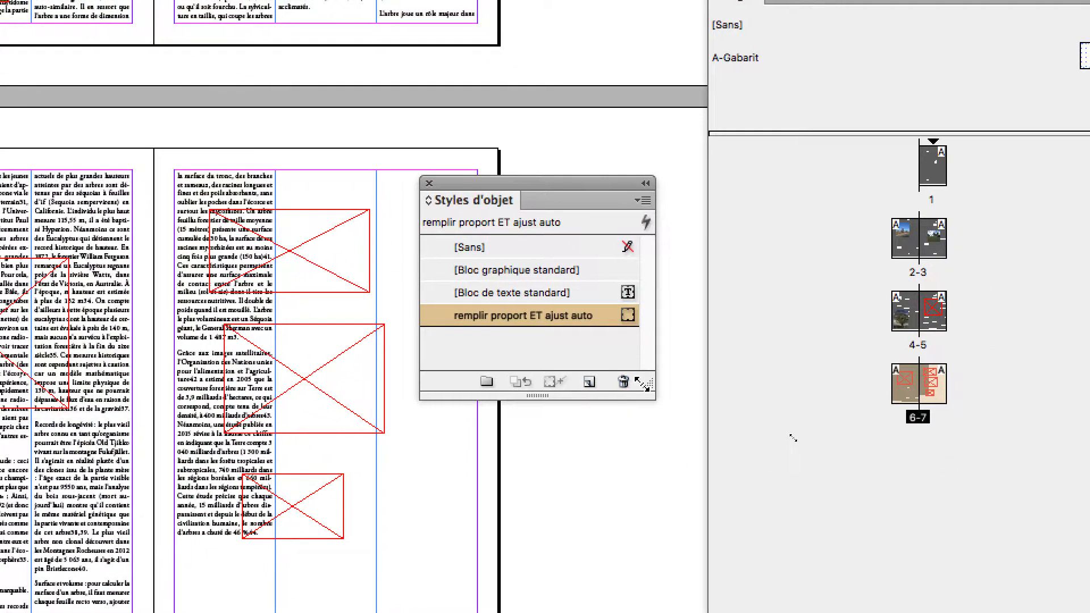
pyautogui.moveTo(655, 386); pyautogui.dragTo(825, 431)
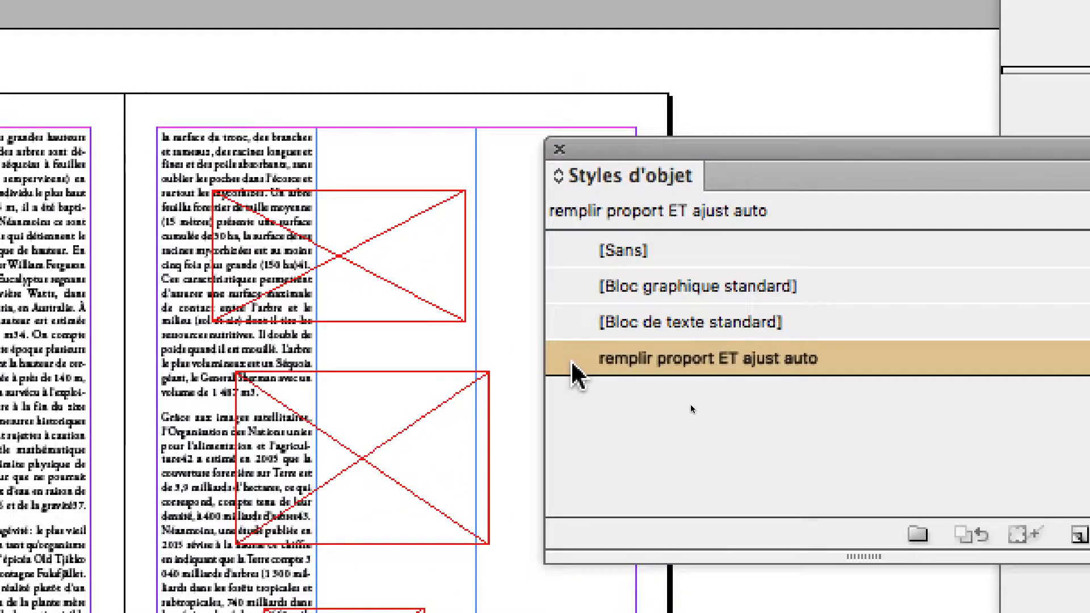
pyautogui.doubleClick(572, 363)
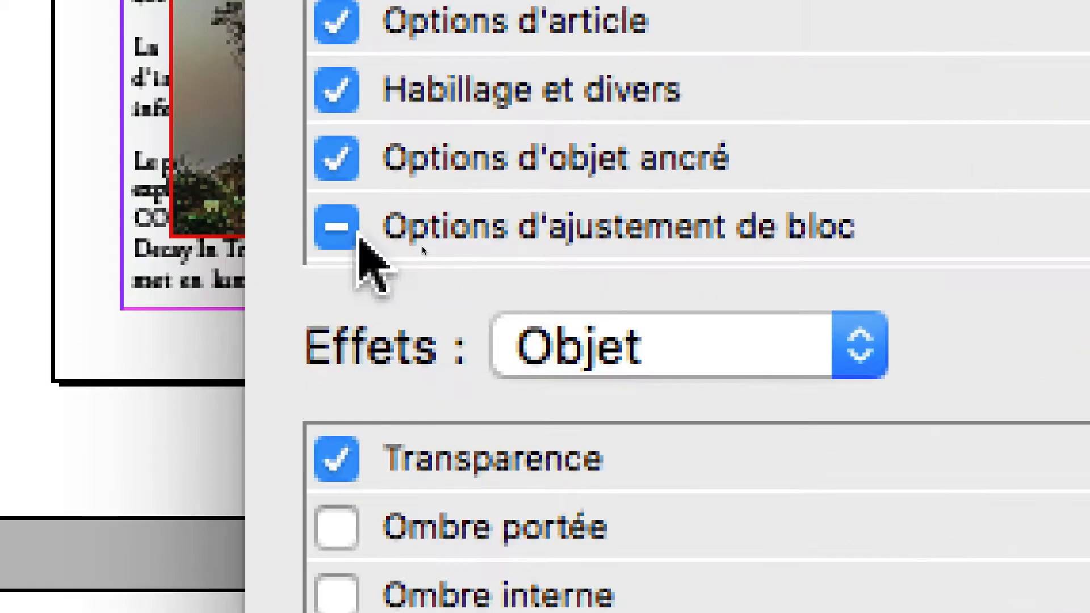
pyautogui.click(357, 236)
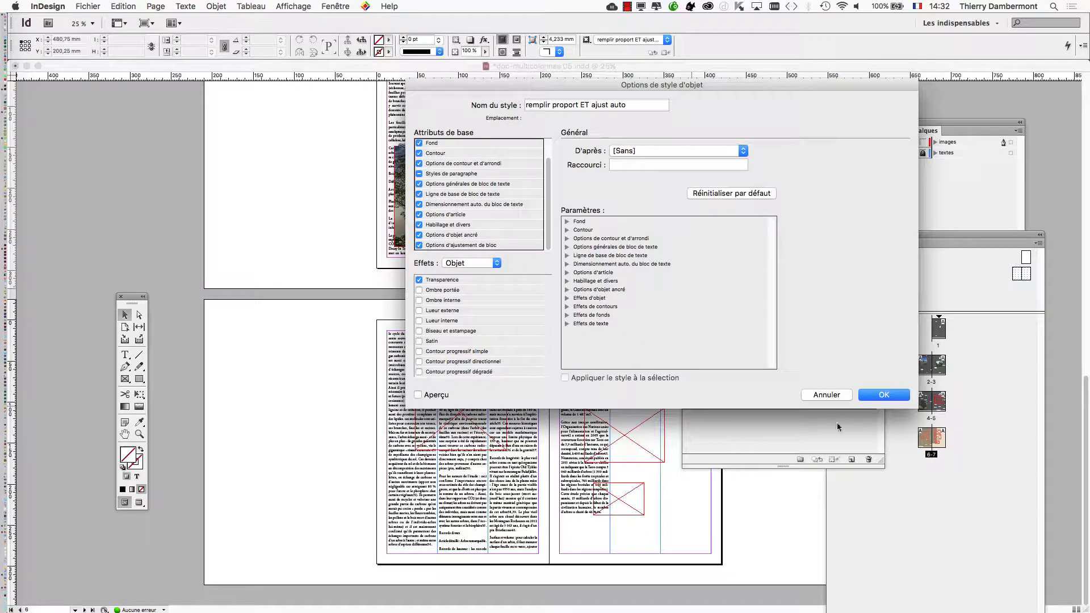
pyautogui.click(884, 396)
# Import the five animal photos again, from cute-curled-up-fox.jpg through Rhino_animal_grazing.jpg, loading them for placement.
pyautogui.click(89, 6)
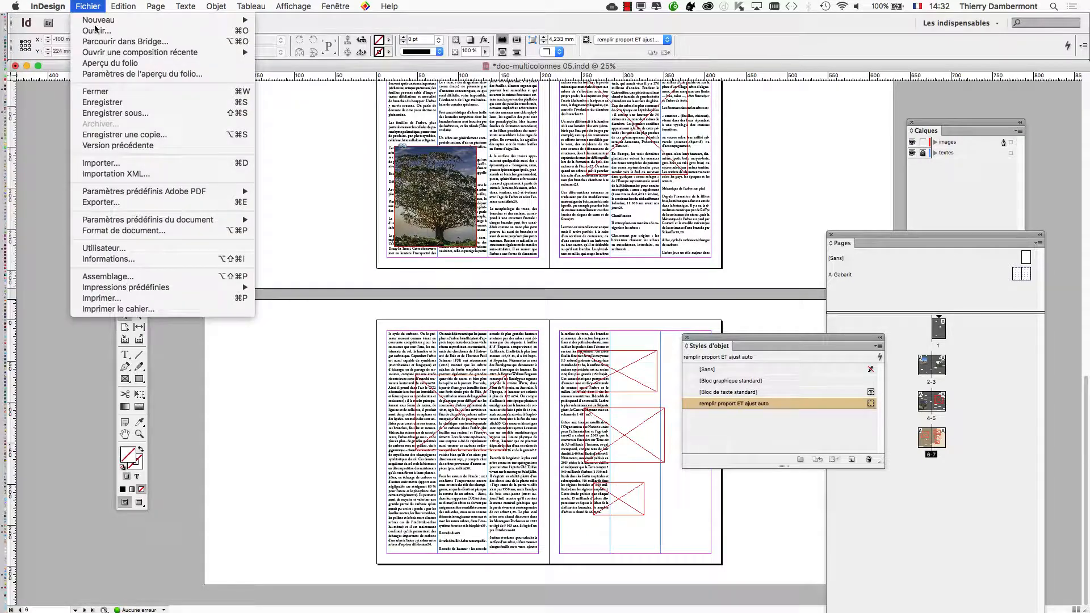
pyautogui.click(121, 162)
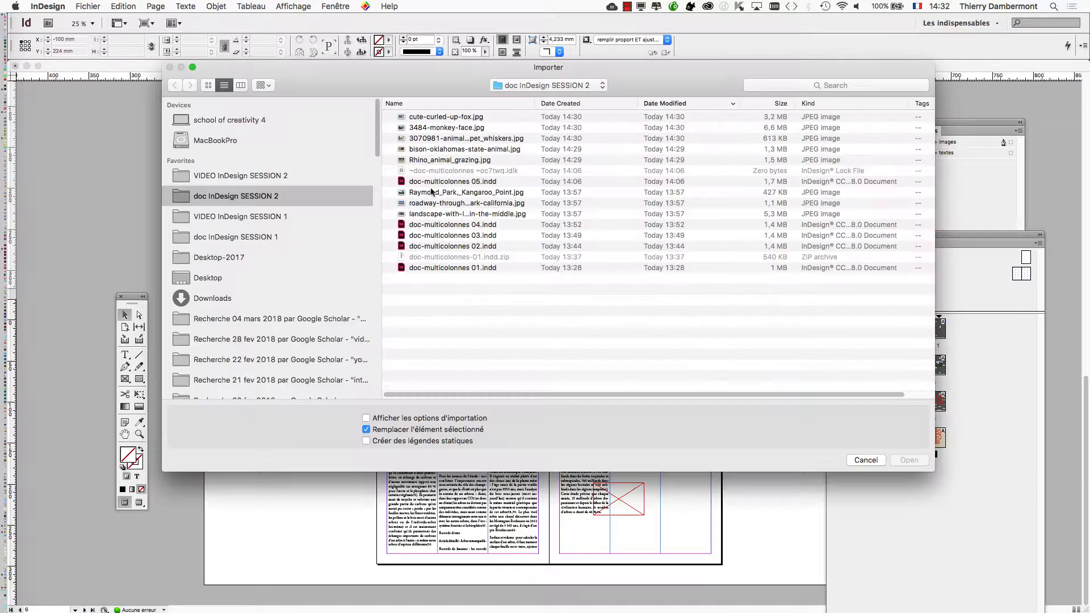
pyautogui.keyDown('shift'); pyautogui.click(427, 161); pyautogui.keyUp('shift')
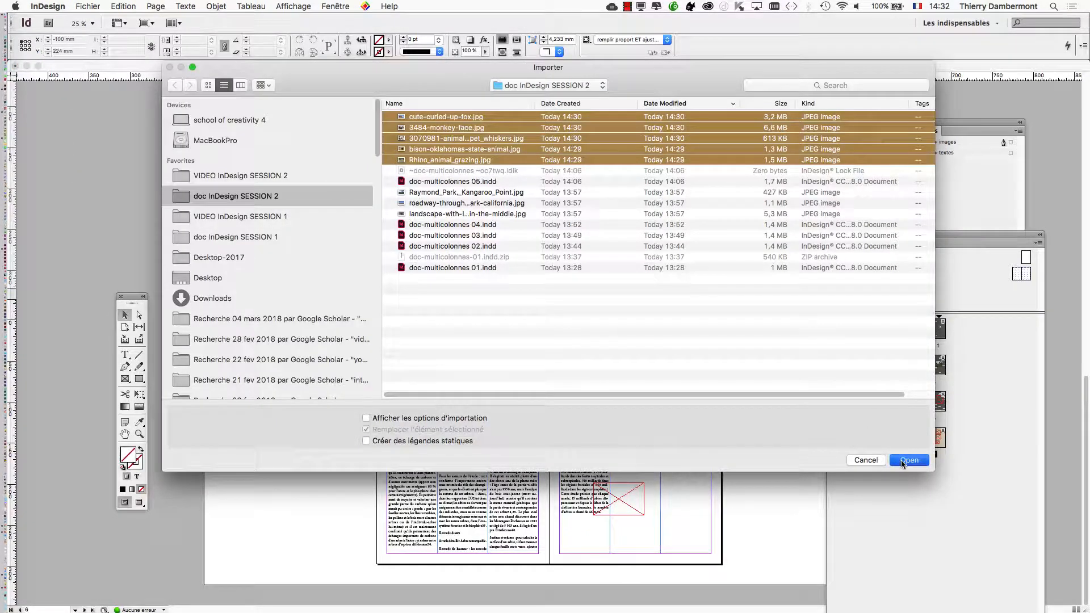
pyautogui.press('Return')
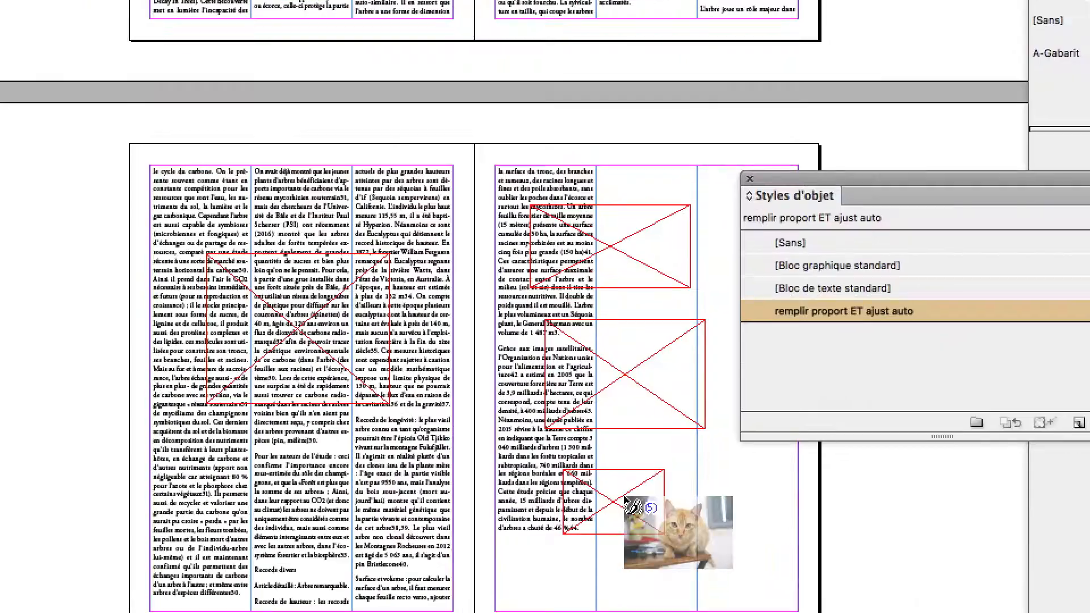
# Place the cat, monkey and rhino in page 7's frames, the bison in page 6's frame and the fox in page 5's frame.
pyautogui.click(619, 498)
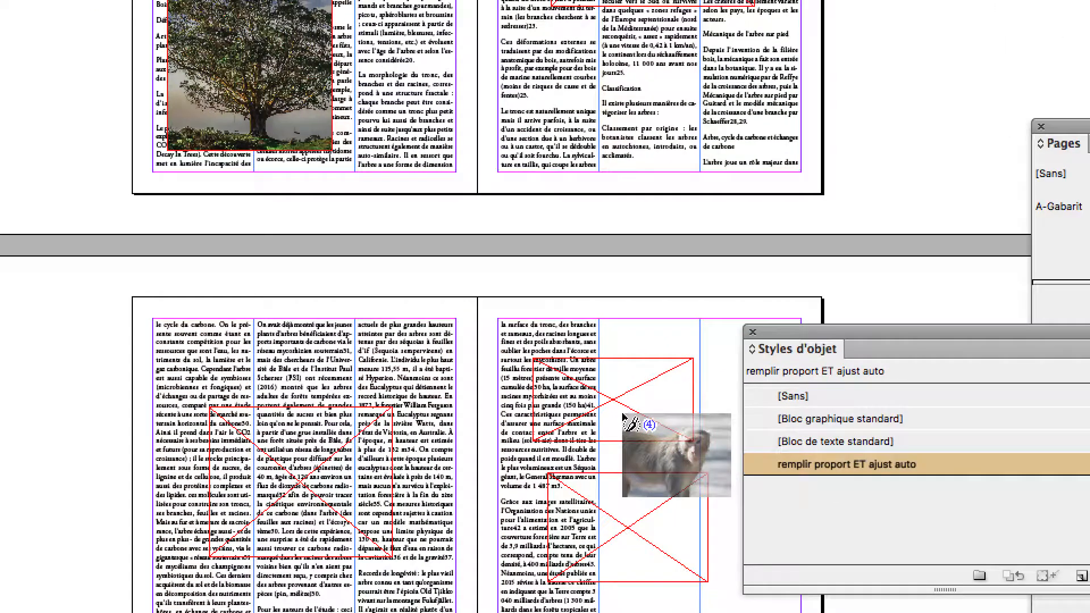
pyautogui.click(624, 419)
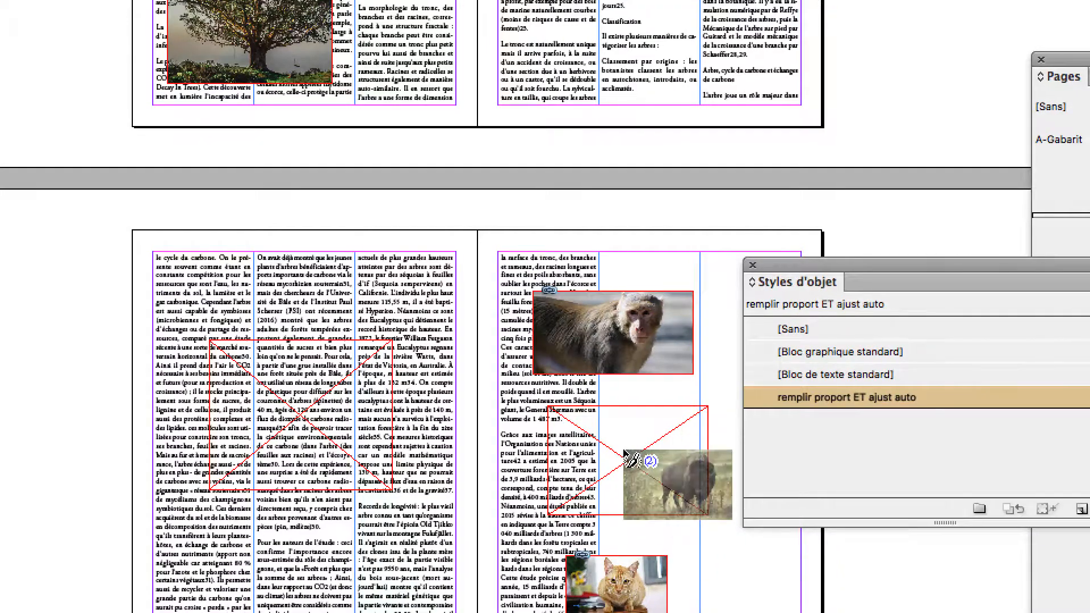
pyautogui.click(597, 525)
pyautogui.click(306, 449)
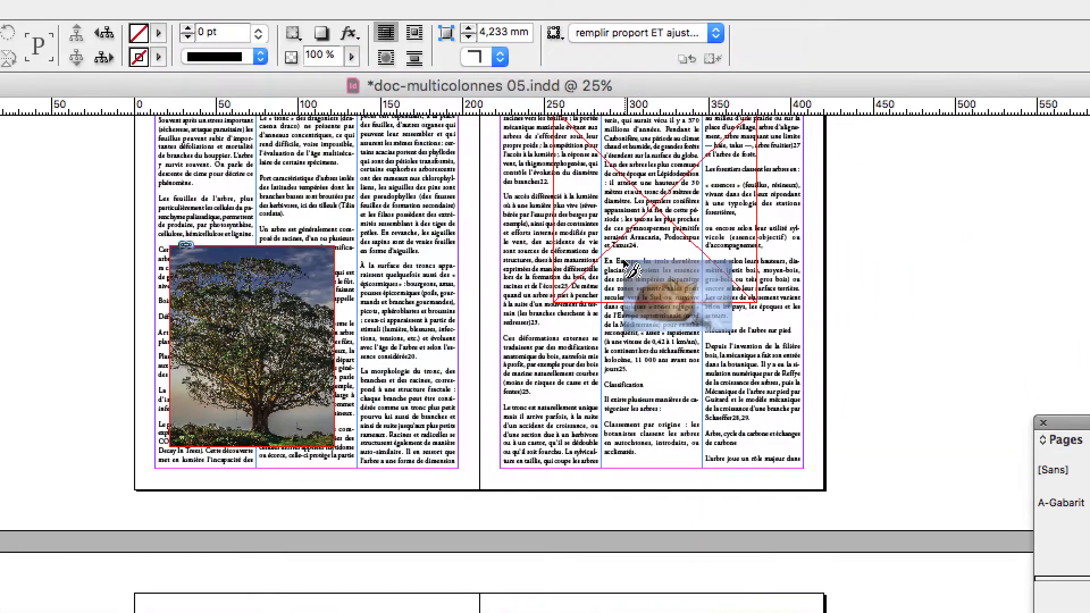
pyautogui.click(625, 264)
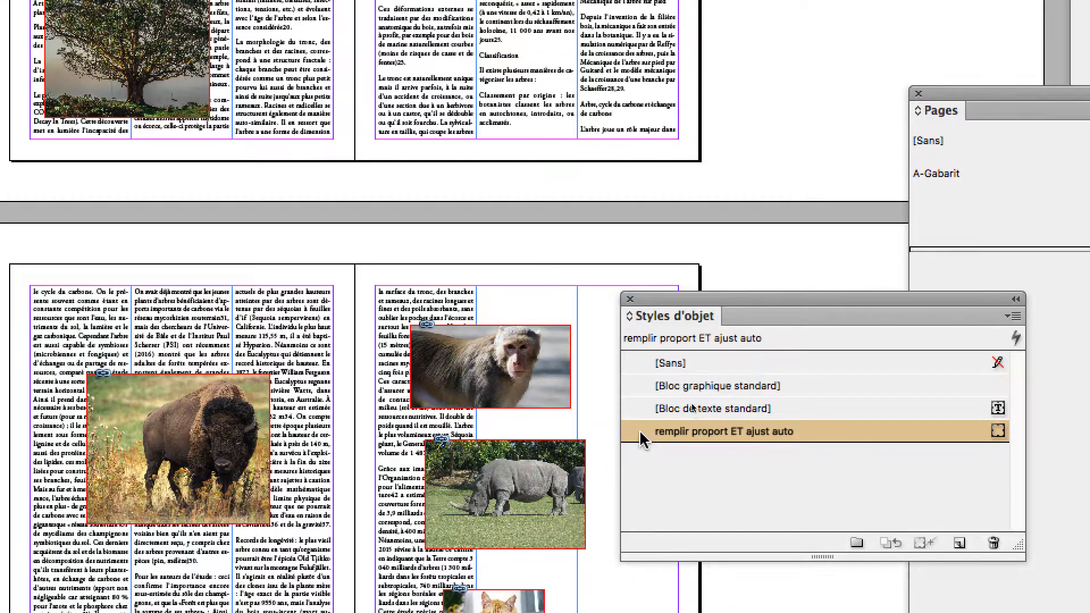
# Check the options of the "remplir proport ET ajust auto" object style and move the Styles d'objet panel clear of the pages 6-7 spread.
pyautogui.doubleClick(692, 400)
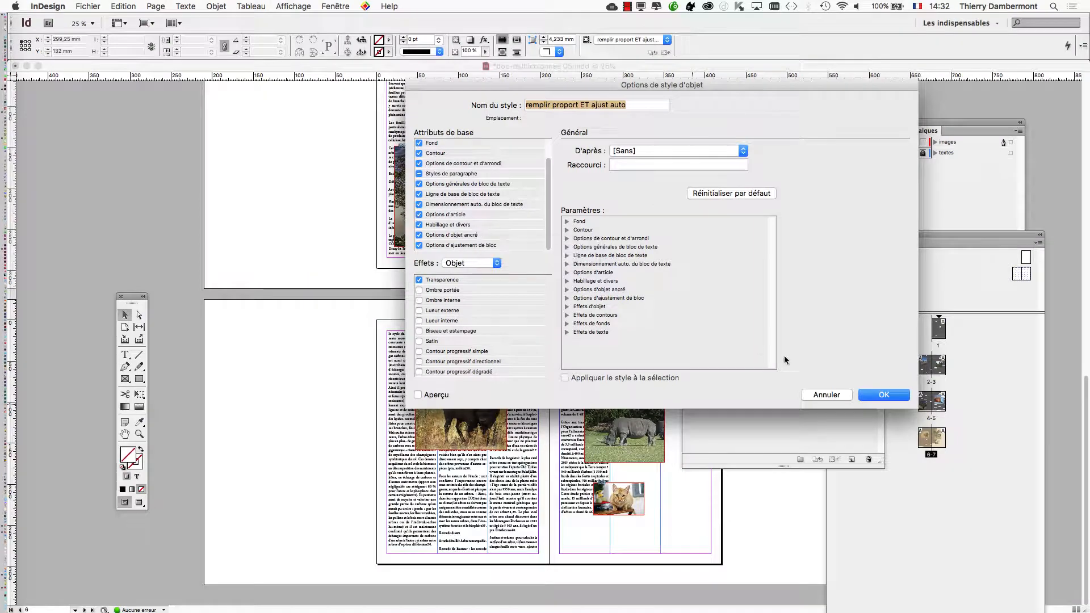
pyautogui.click(883, 395)
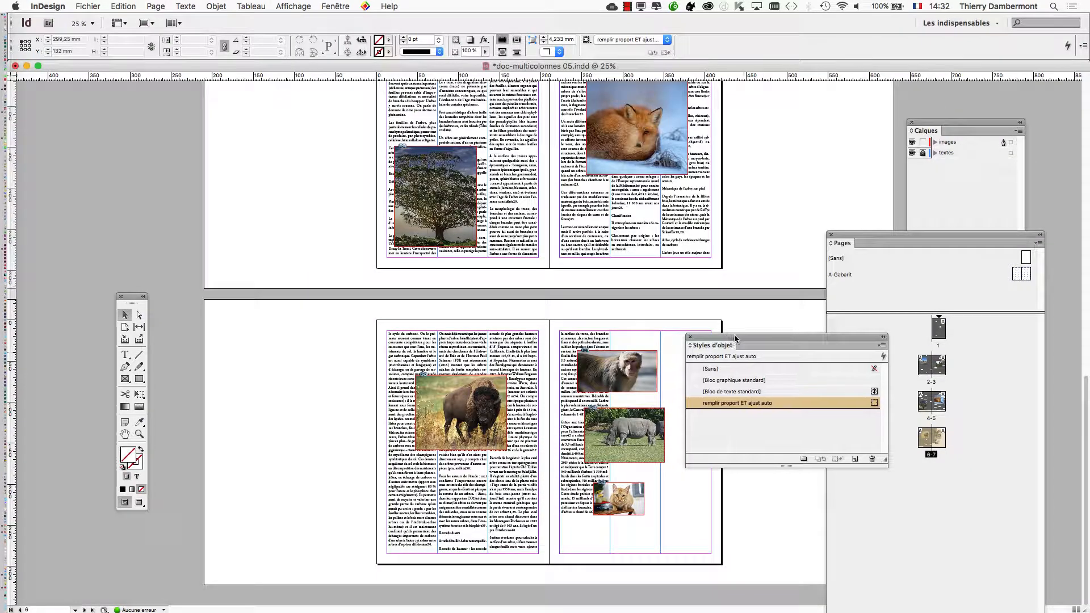
pyautogui.moveTo(726, 344); pyautogui.dragTo(806, 160)
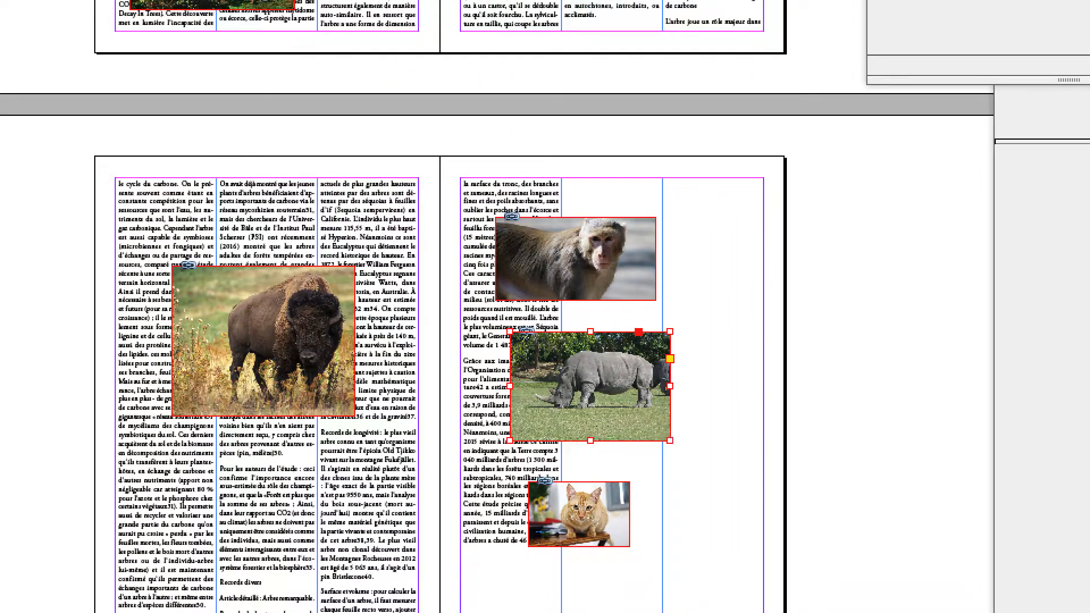
# Resize the rhino frame on page 7 until it extends past the outer margin, and enlarge the monkey frame above it.
pyautogui.moveTo(695, 493); pyautogui.dragTo(622, 490)
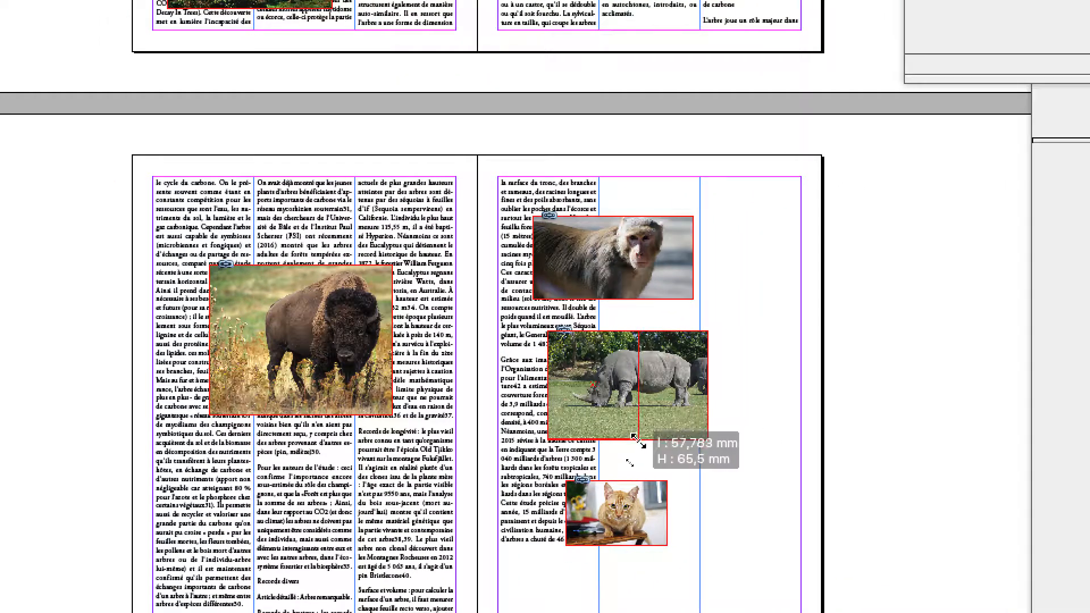
pyautogui.moveTo(636, 439); pyautogui.dragTo(702, 453)
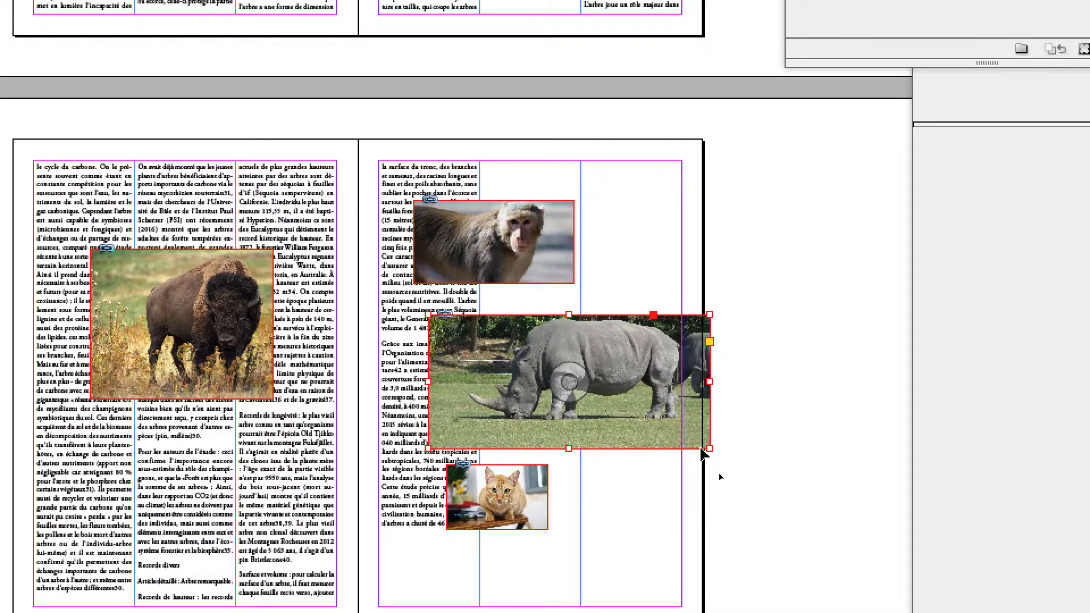
pyautogui.click(548, 244)
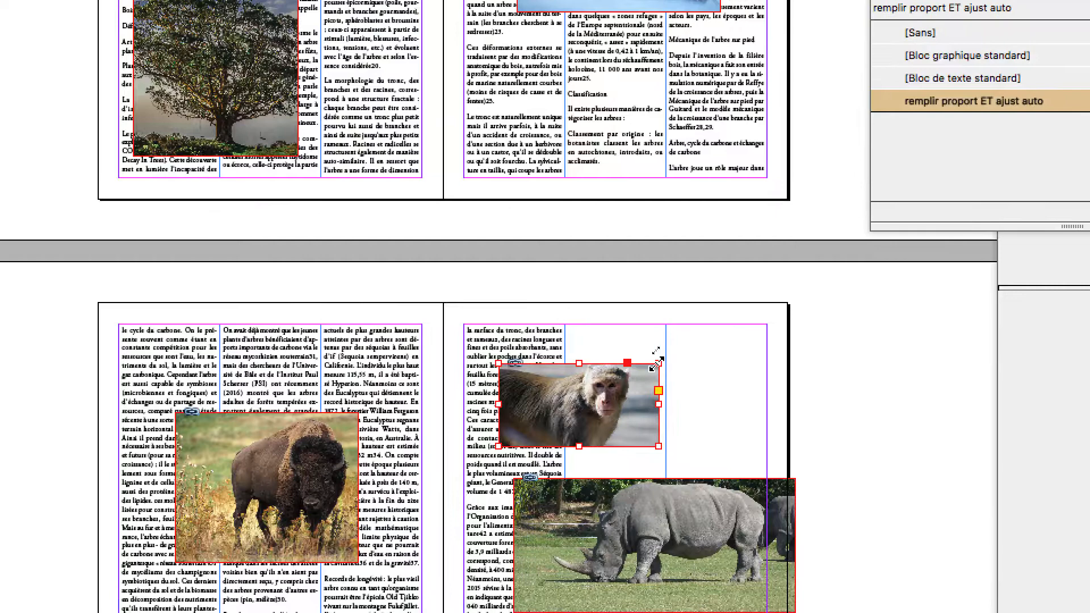
pyautogui.moveTo(659, 363); pyautogui.dragTo(707, 309)
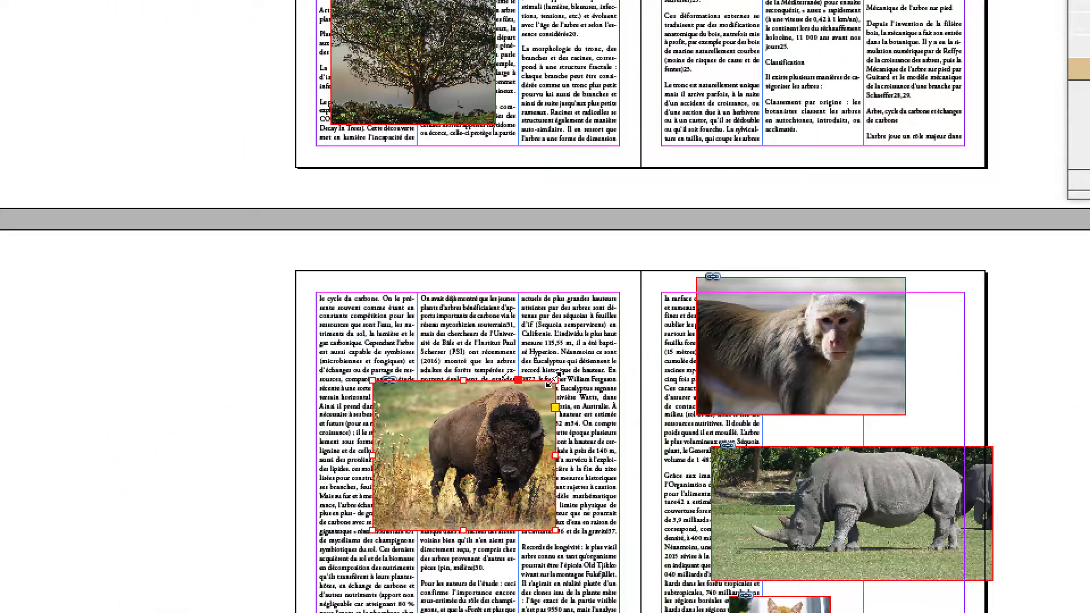
# Enlarge the bison frame on page 6 and the small cat frame near the foot of page 7.
pyautogui.moveTo(562, 373); pyautogui.dragTo(625, 308)
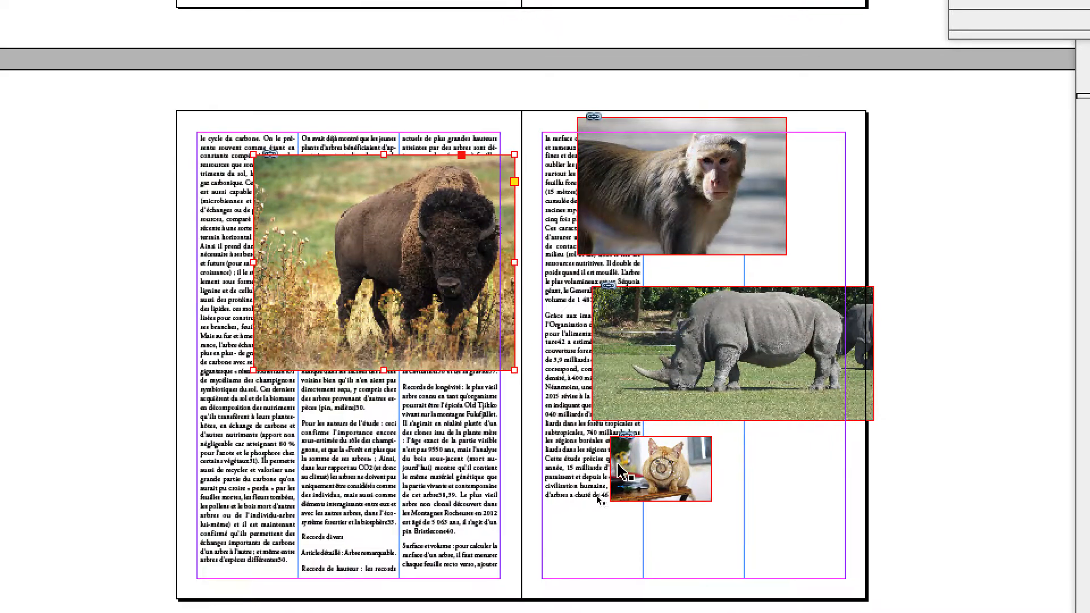
pyautogui.click(625, 463)
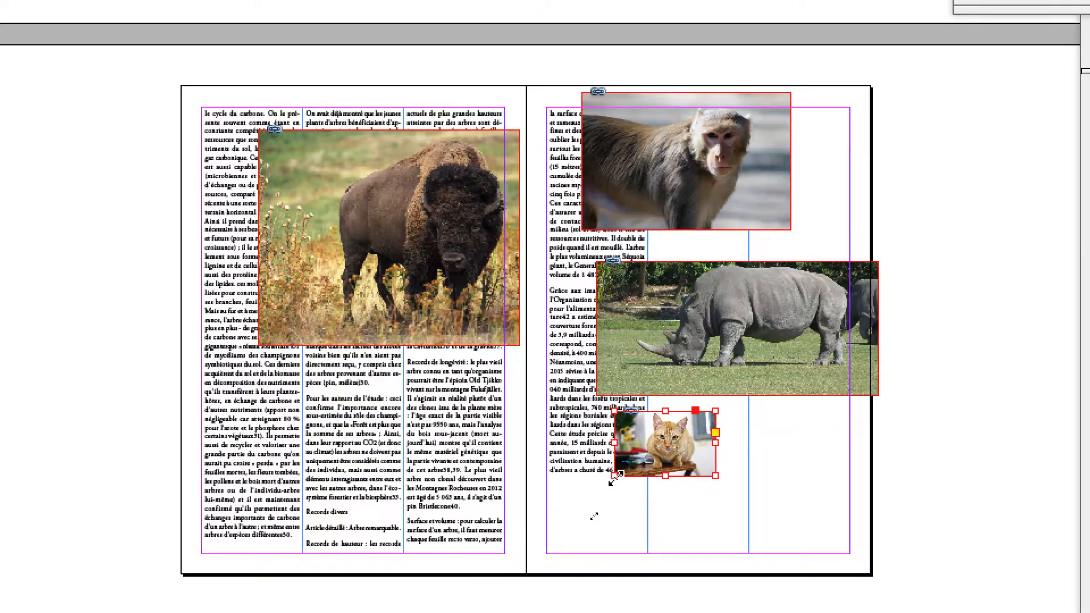
pyautogui.moveTo(615, 476); pyautogui.dragTo(562, 508)
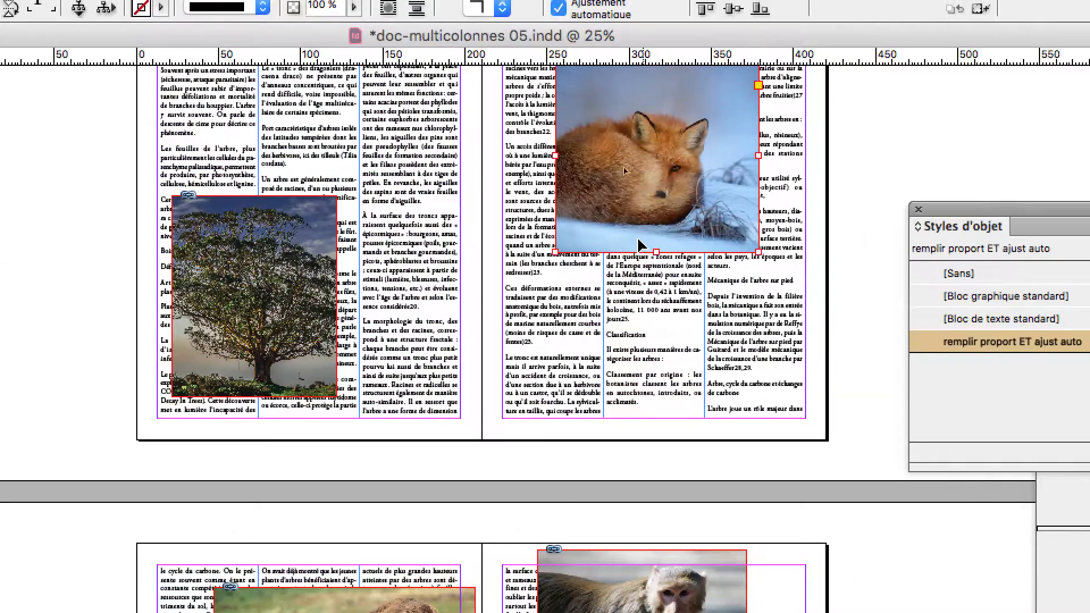
# Reshape the fox photo's frame on page 5 into a wide landscape format spanning nearly all three text columns.
pyautogui.click(601, 209)
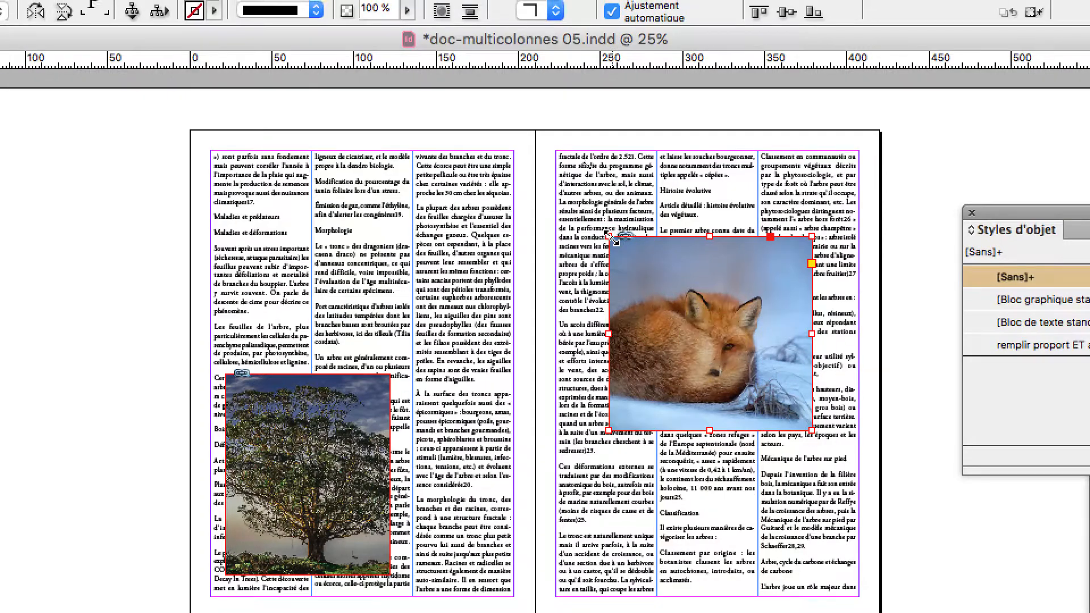
pyautogui.moveTo(615, 241); pyautogui.dragTo(573, 310)
pyautogui.moveTo(781, 349); pyautogui.dragTo(809, 367)
pyautogui.moveTo(687, 307); pyautogui.dragTo(695, 313)
# Widen the tree photo's frame on page 4 into a landscape format and move it higher on the page.
pyautogui.click(235, 259)
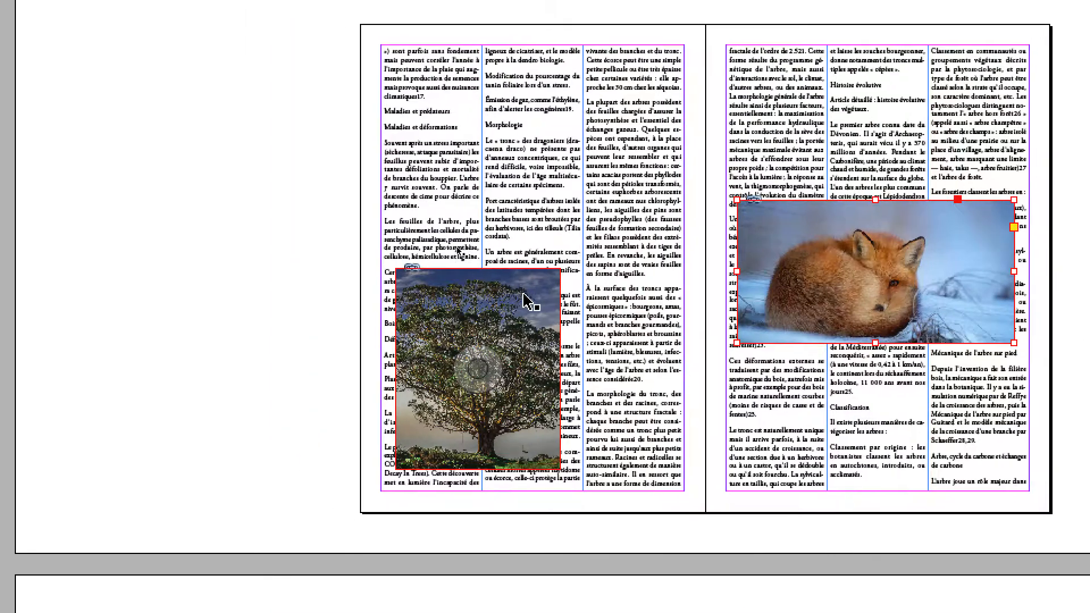
pyautogui.moveTo(534, 290); pyautogui.dragTo(571, 298)
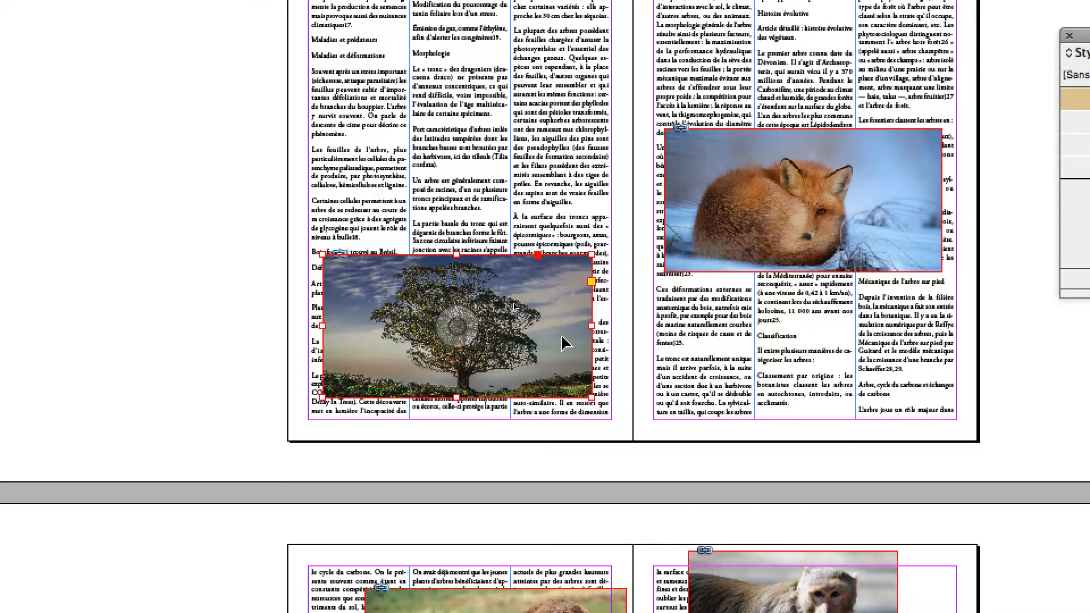
pyautogui.moveTo(565, 344); pyautogui.dragTo(565, 160)
# Reshape the fox photo's frame on page 5 into a tall, narrow portrait format.
pyautogui.click(716, 256)
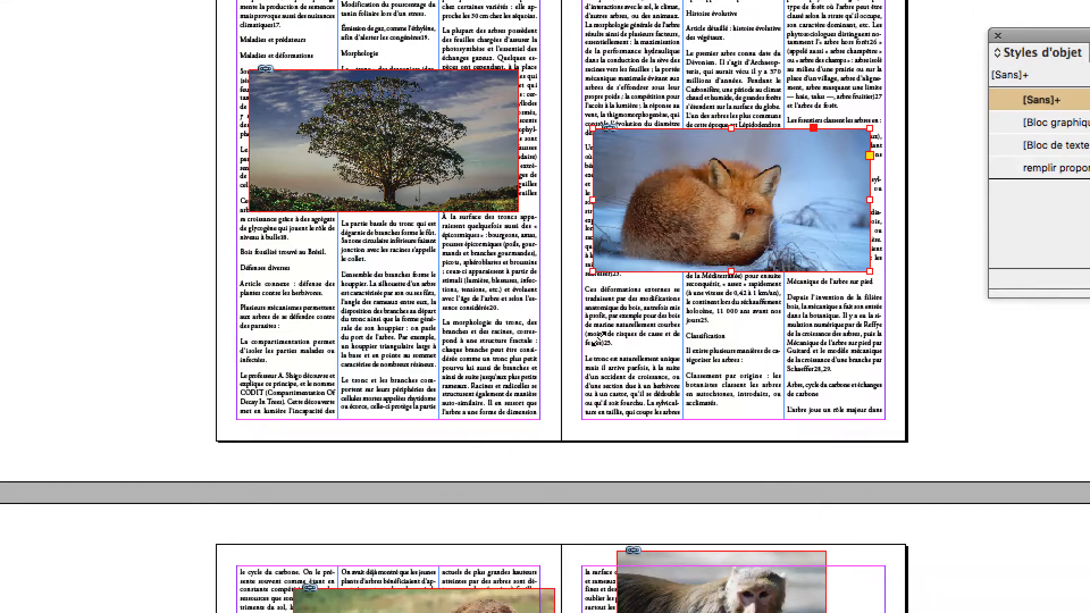
pyautogui.moveTo(564, 330); pyautogui.dragTo(675, 453)
pyautogui.moveTo(636, 357); pyautogui.dragTo(651, 359)
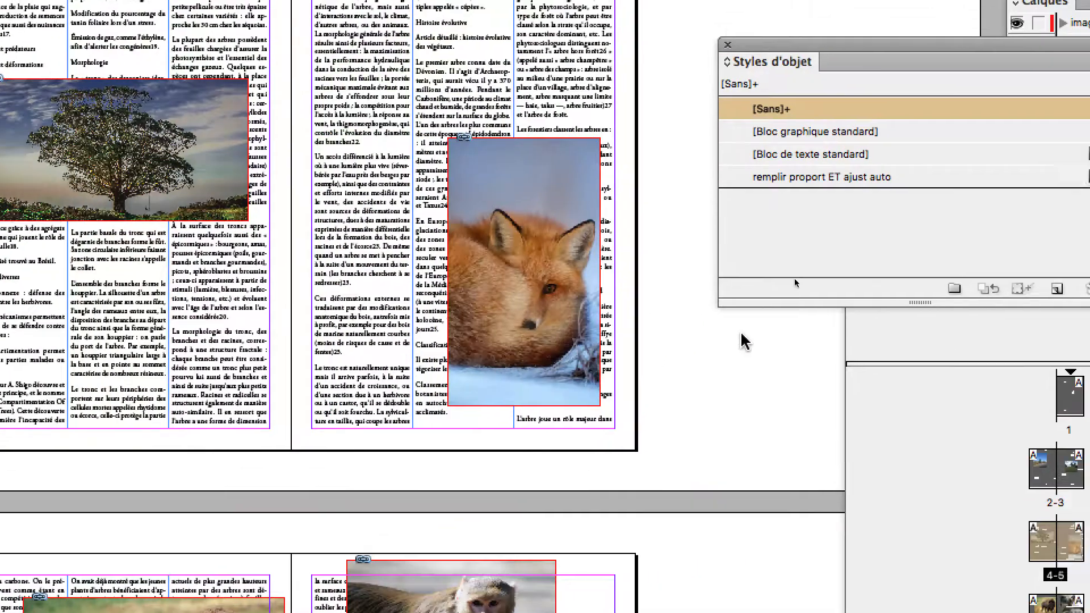
# Open the options of the "remplir proport ET ajust auto" object style.
pyautogui.click(977, 176)
pyautogui.doubleClick(919, 178)
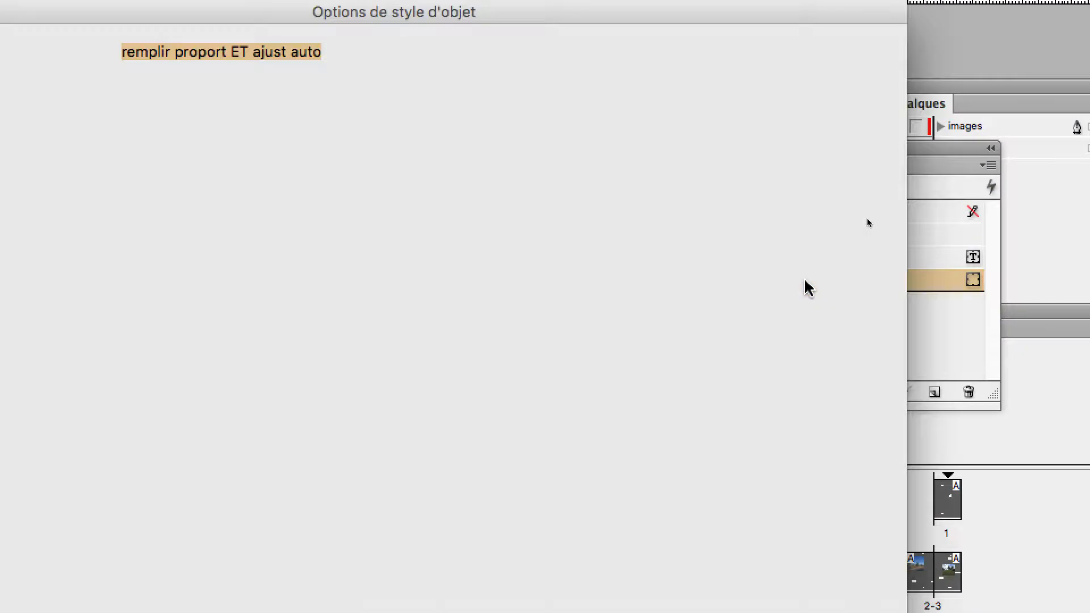